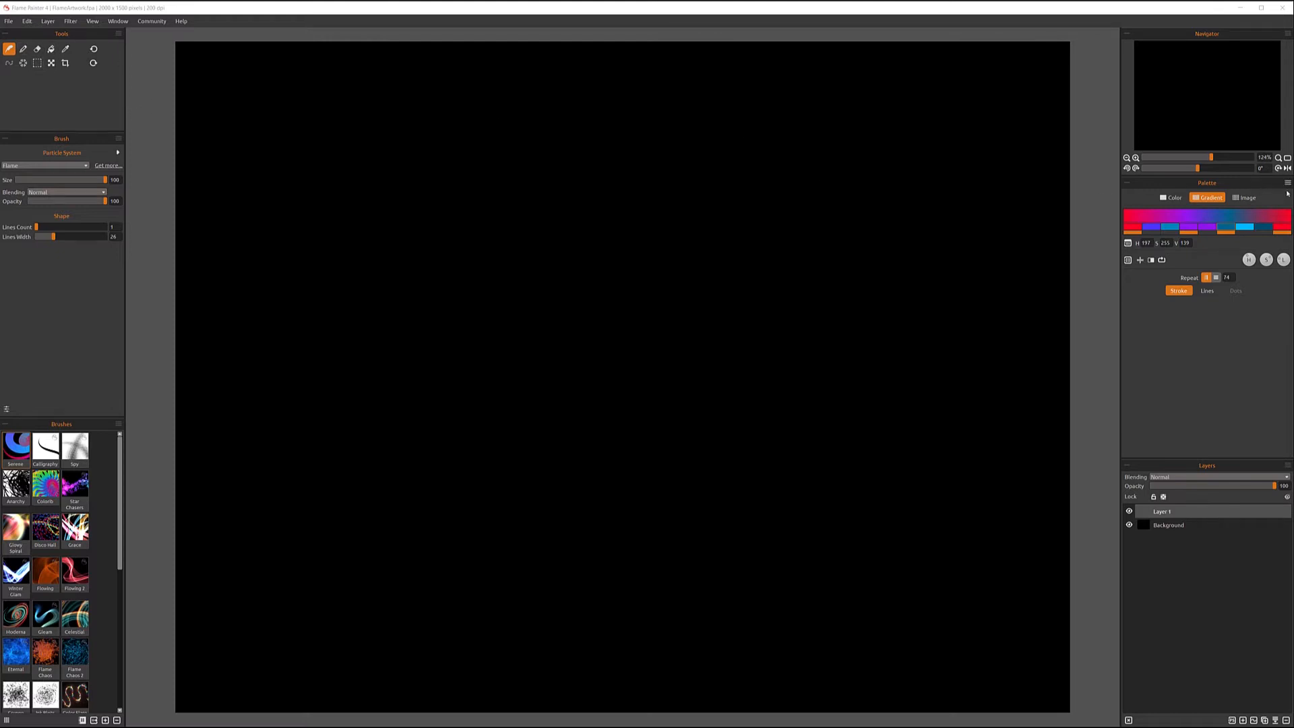
# - With the Pen tool active, mix a dark brown on the colour wheel at H 23, S 74, V 62
pyautogui.click(23, 48)
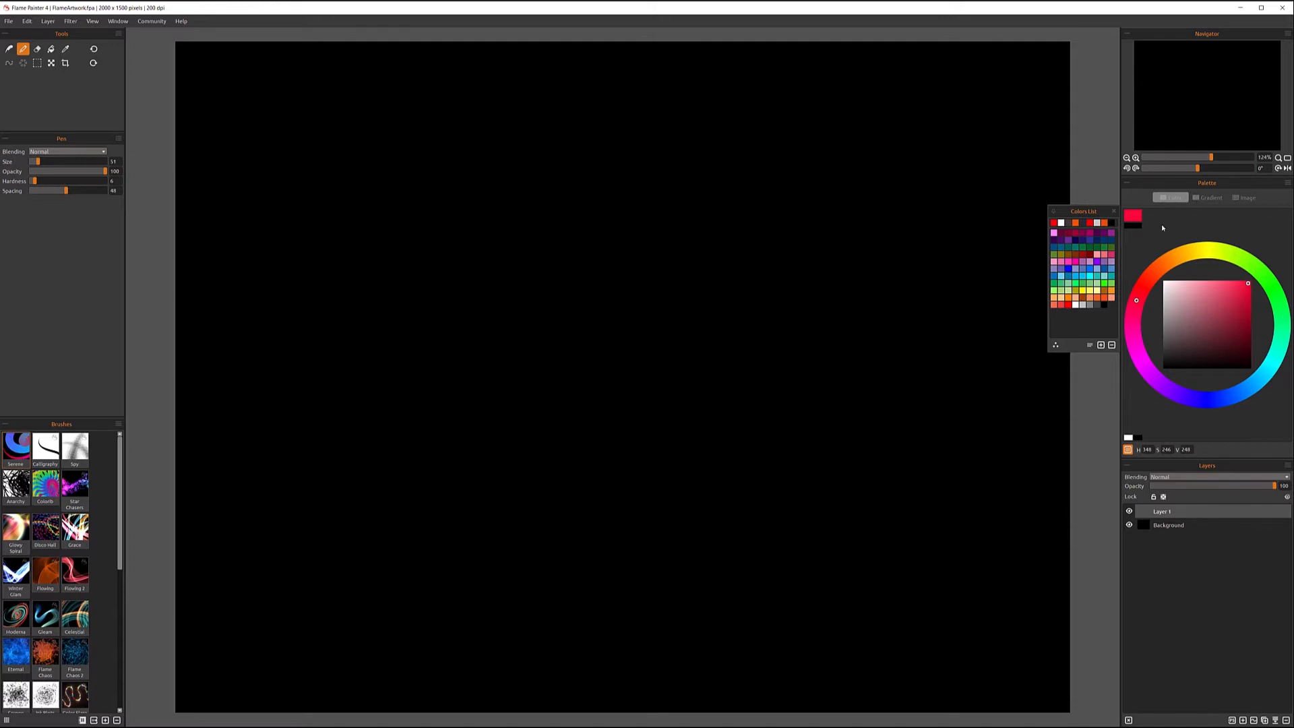
pyautogui.click(1127, 450)
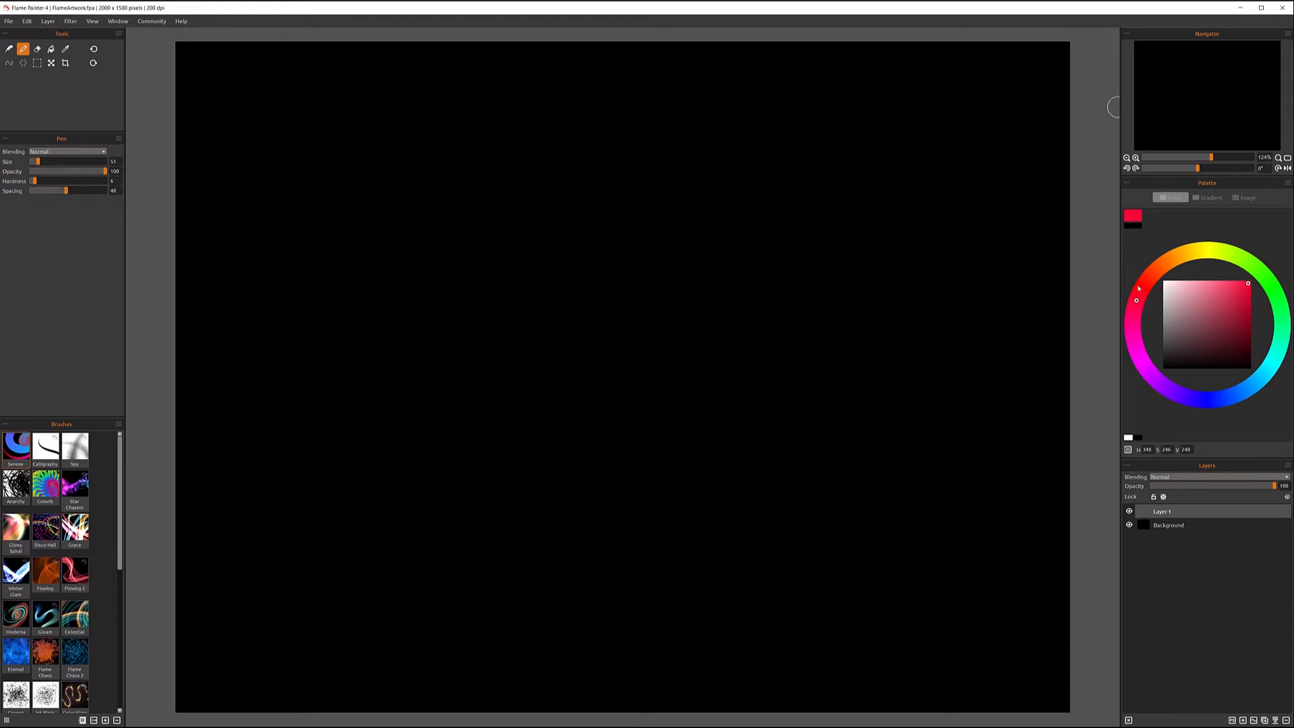
pyautogui.moveTo(1141, 286); pyautogui.dragTo(1161, 265)
pyautogui.moveTo(1231, 291)
pyautogui.mouseDown()
pyautogui.moveTo(1203, 337)
pyautogui.moveTo(1186, 304)
pyautogui.moveTo(1214, 324)
pyautogui.moveTo(1189, 347)
pyautogui.mouseUp()
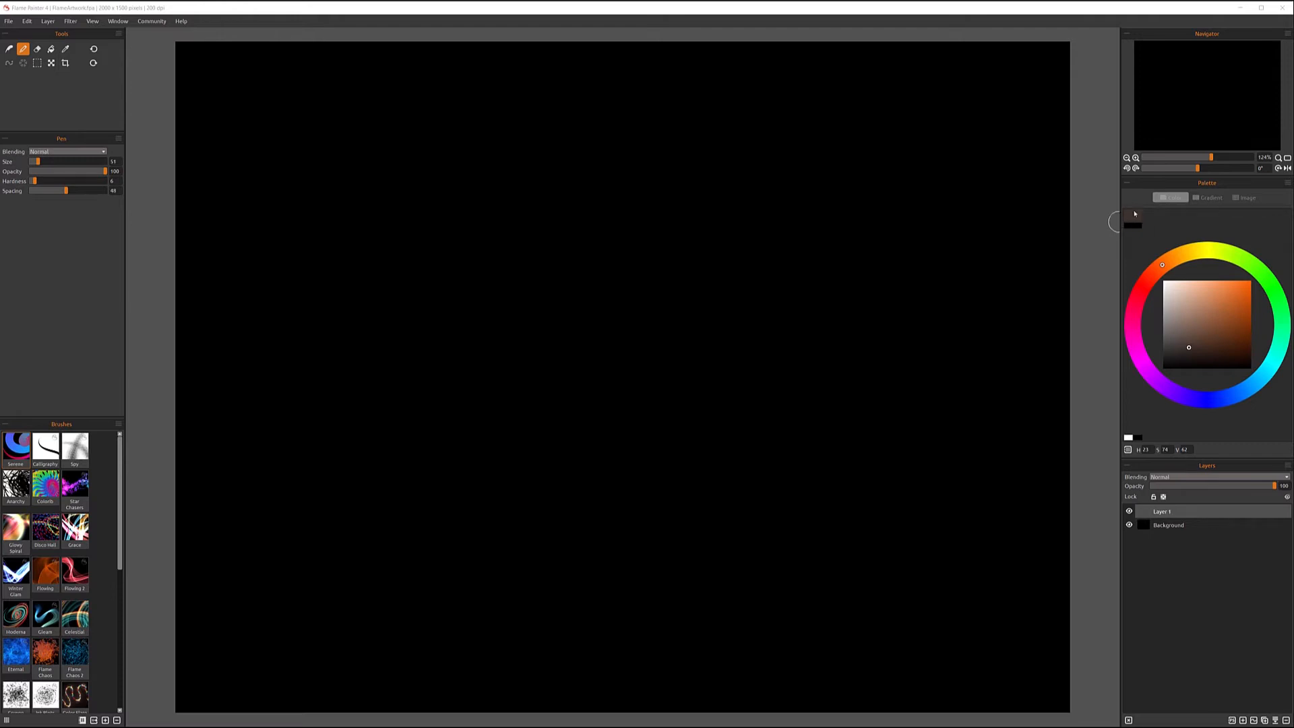
# - Swap the foreground and background colours and accept black in the Select Color dialog
pyautogui.doubleClick(1135, 220)
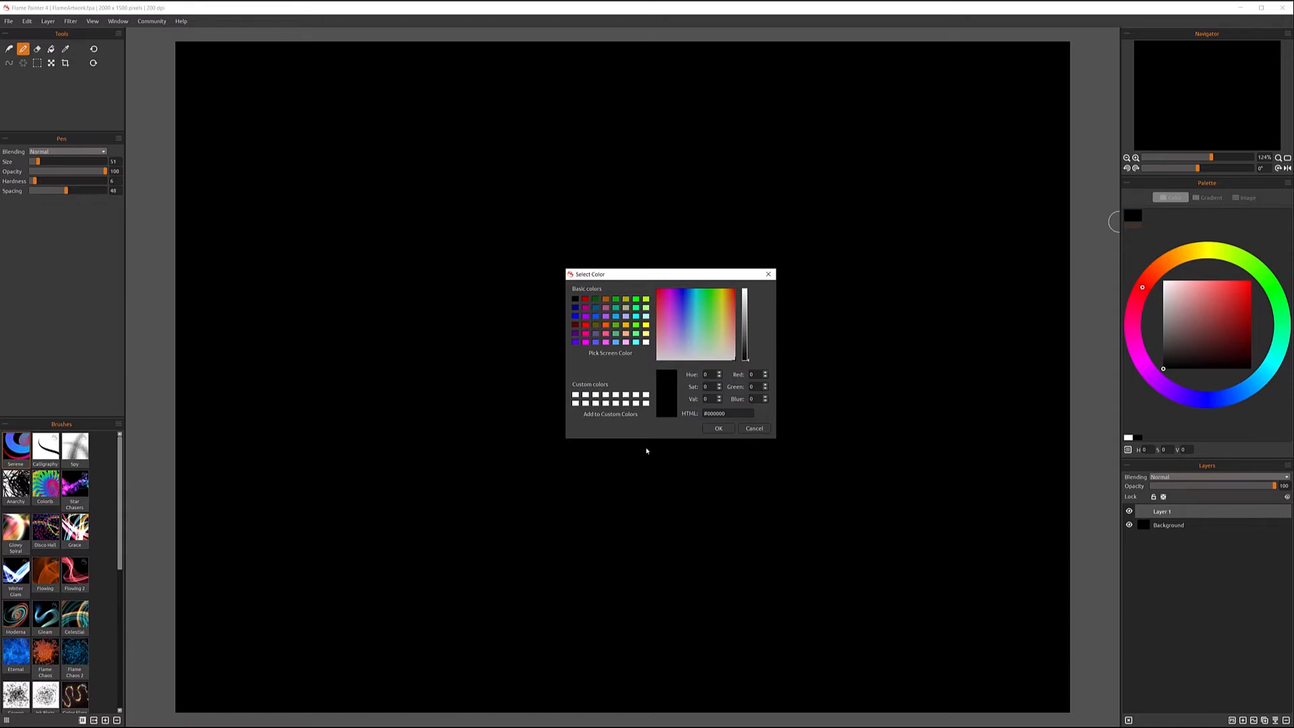
pyautogui.click(678, 307)
pyautogui.click(719, 428)
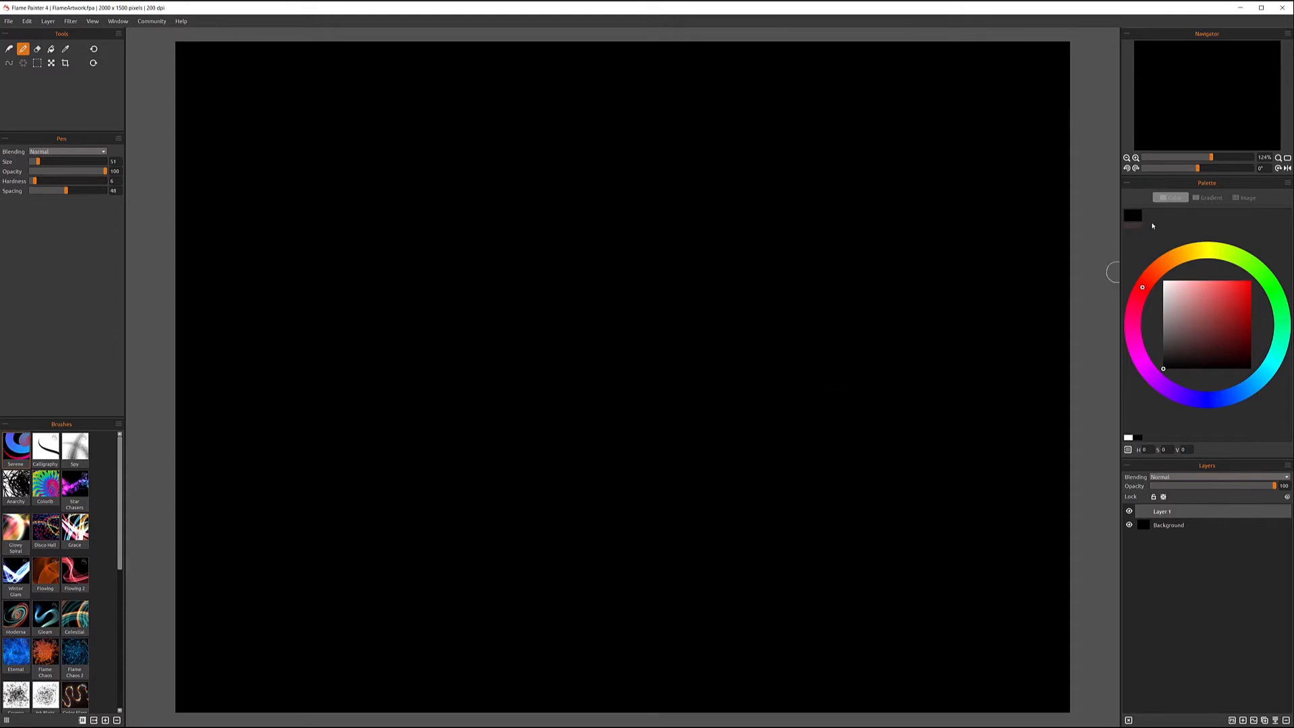
# - Swap the two colours again and reset them to the default white foreground and black background
pyautogui.click(1138, 224)
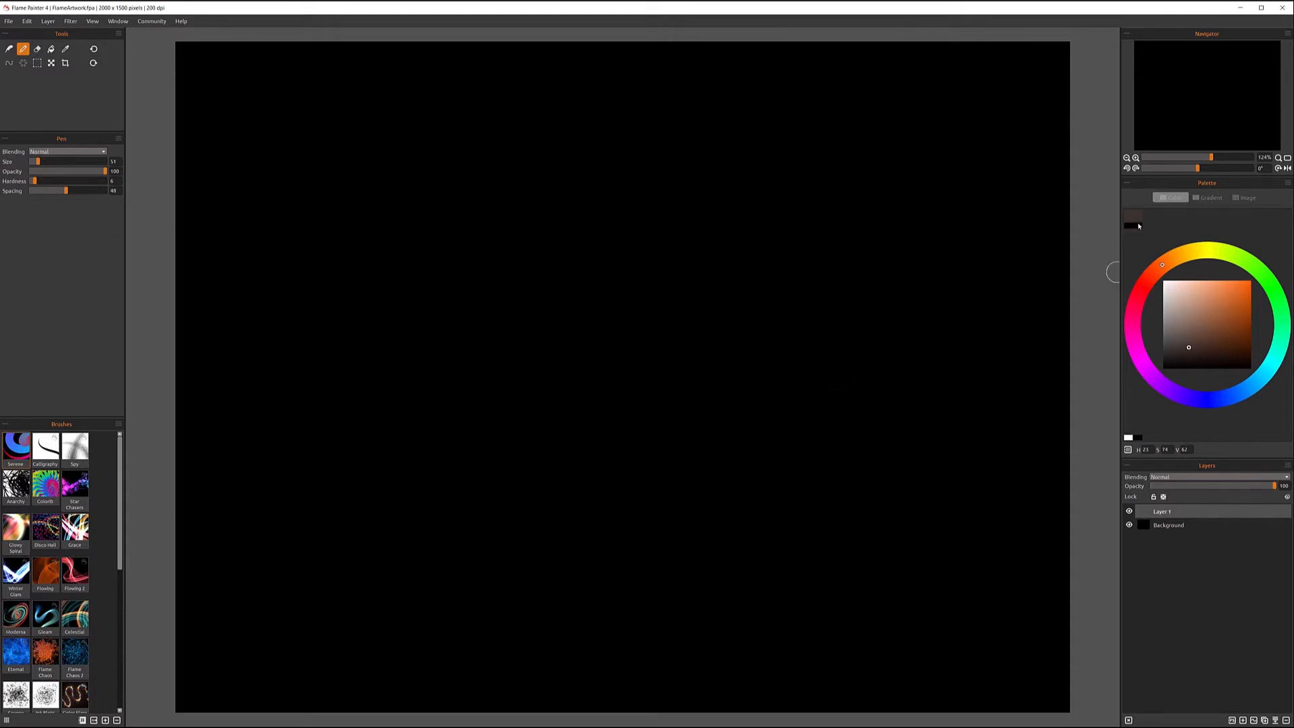
pyautogui.click(1137, 441)
pyautogui.click(1139, 440)
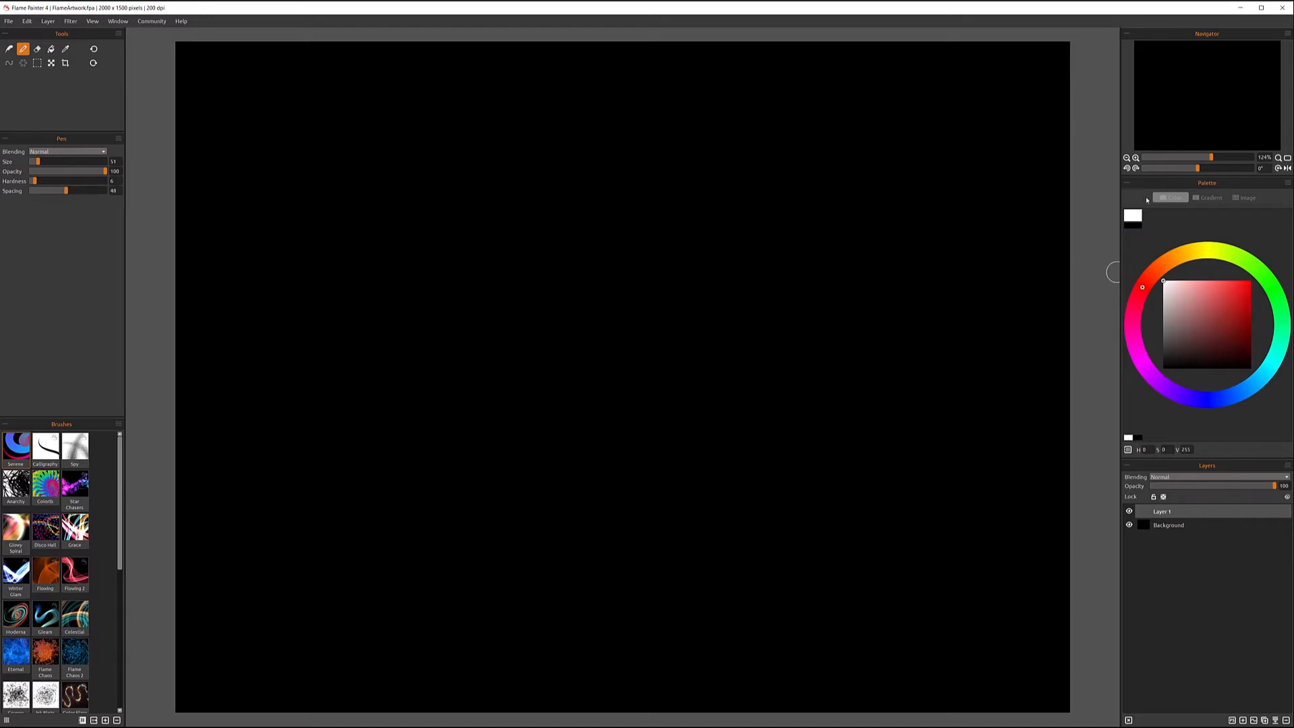
# - Choose a crimson red in the Select Color dialog and darken it slightly on the colour wheel
pyautogui.click(1133, 216)
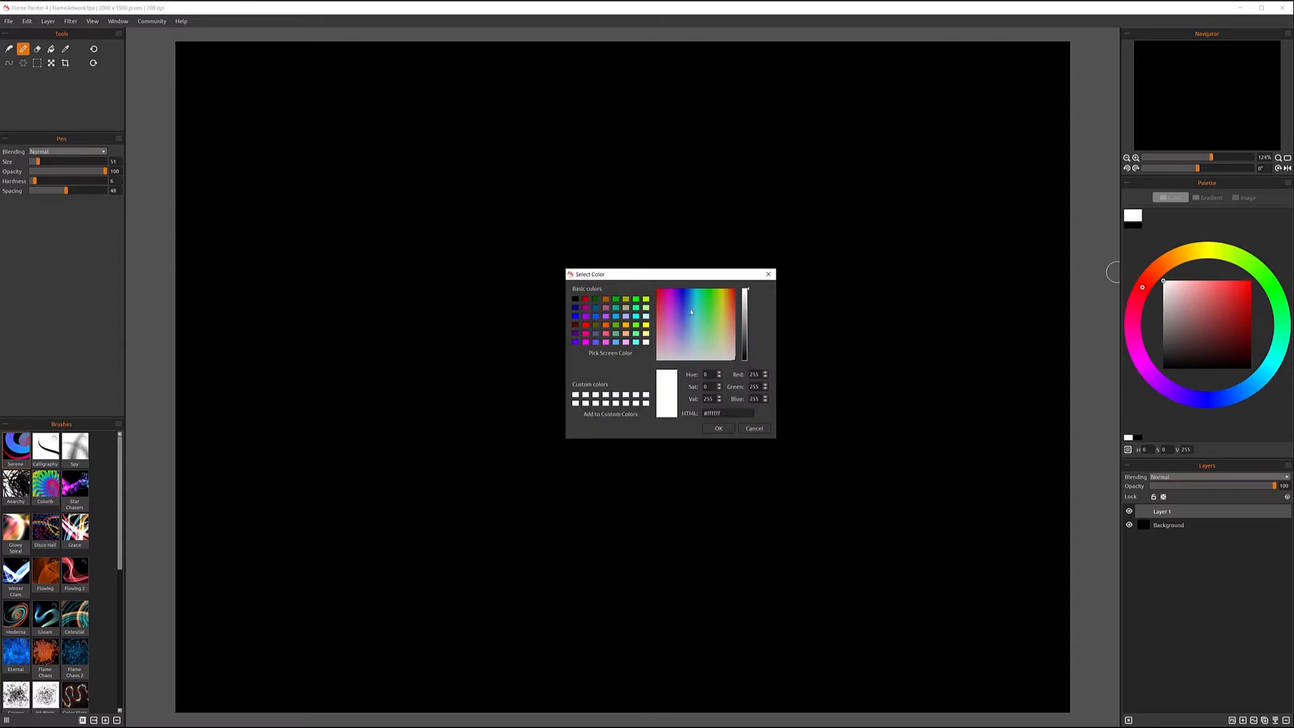
pyautogui.click(660, 294)
pyautogui.click(716, 428)
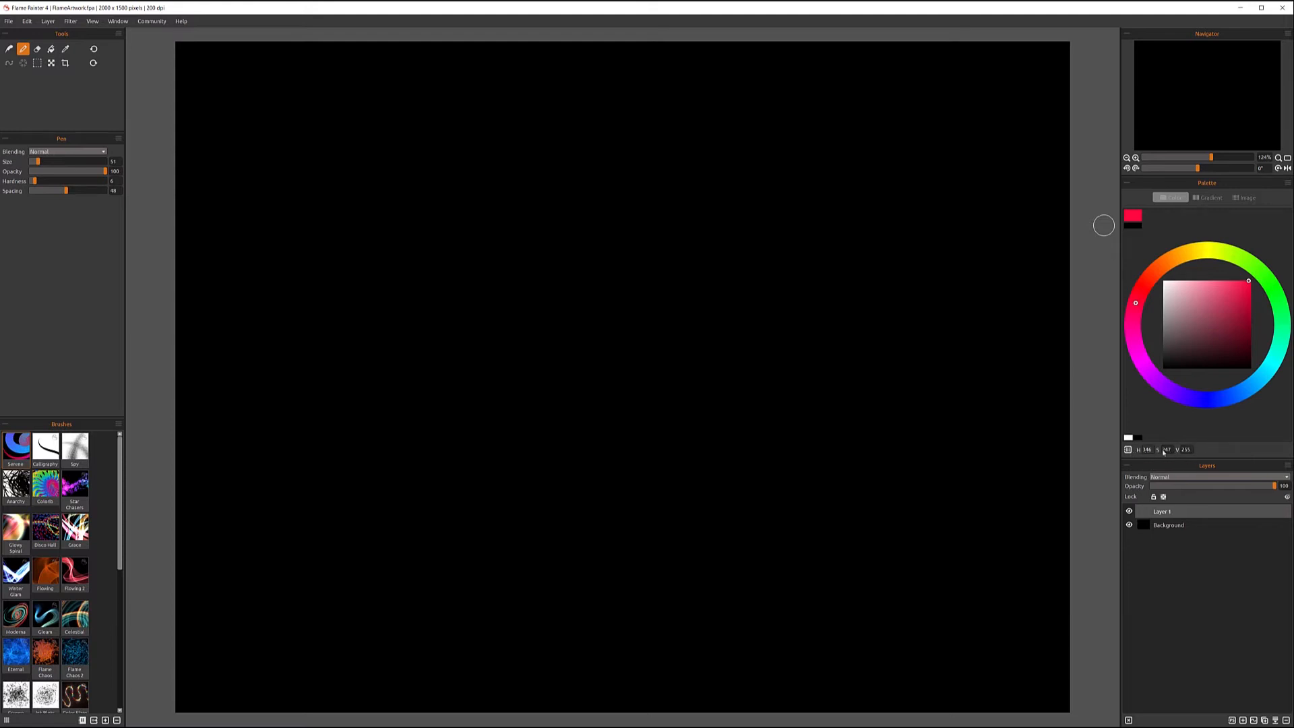
pyautogui.moveTo(1218, 281)
pyautogui.mouseDown()
pyautogui.moveTo(1221, 308)
pyautogui.moveTo(1250, 288)
pyautogui.mouseUp()
# - With the Fill tool, switch the palette to gradient mode and activate the second, third, seventh and eighth colour stops
pyautogui.click(52, 50)
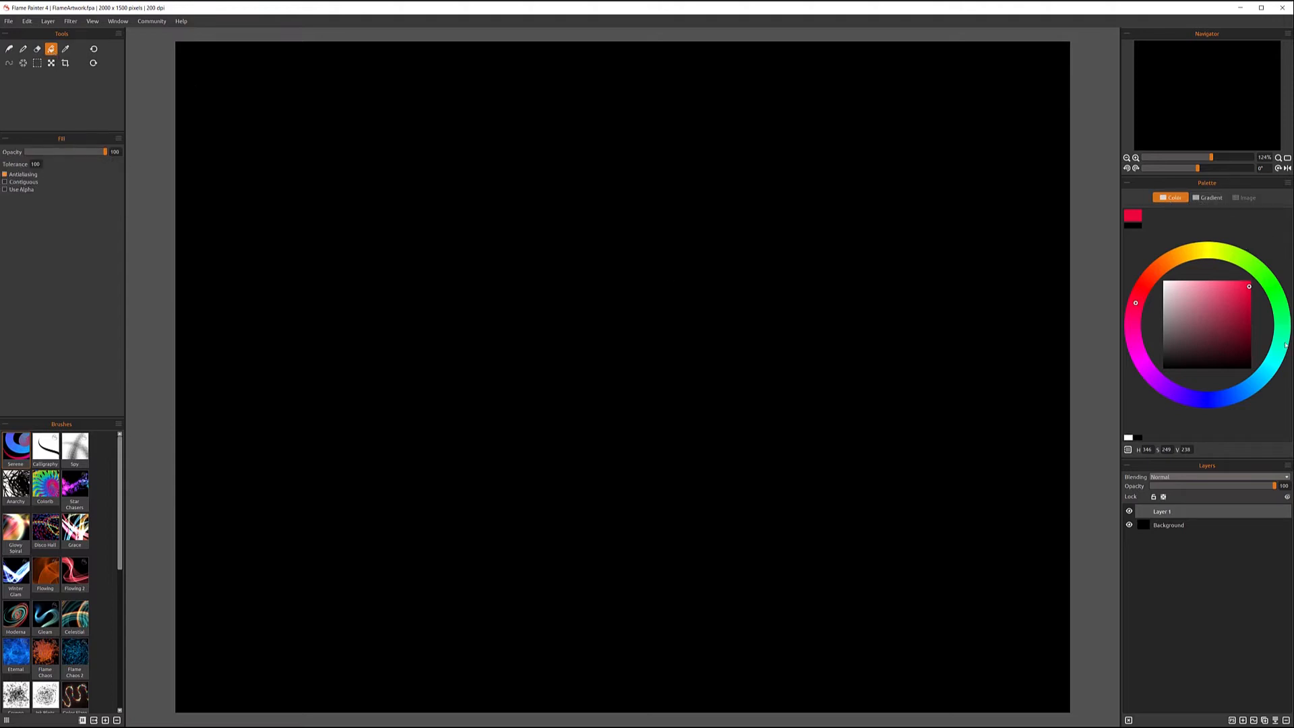
pyautogui.click(1207, 197)
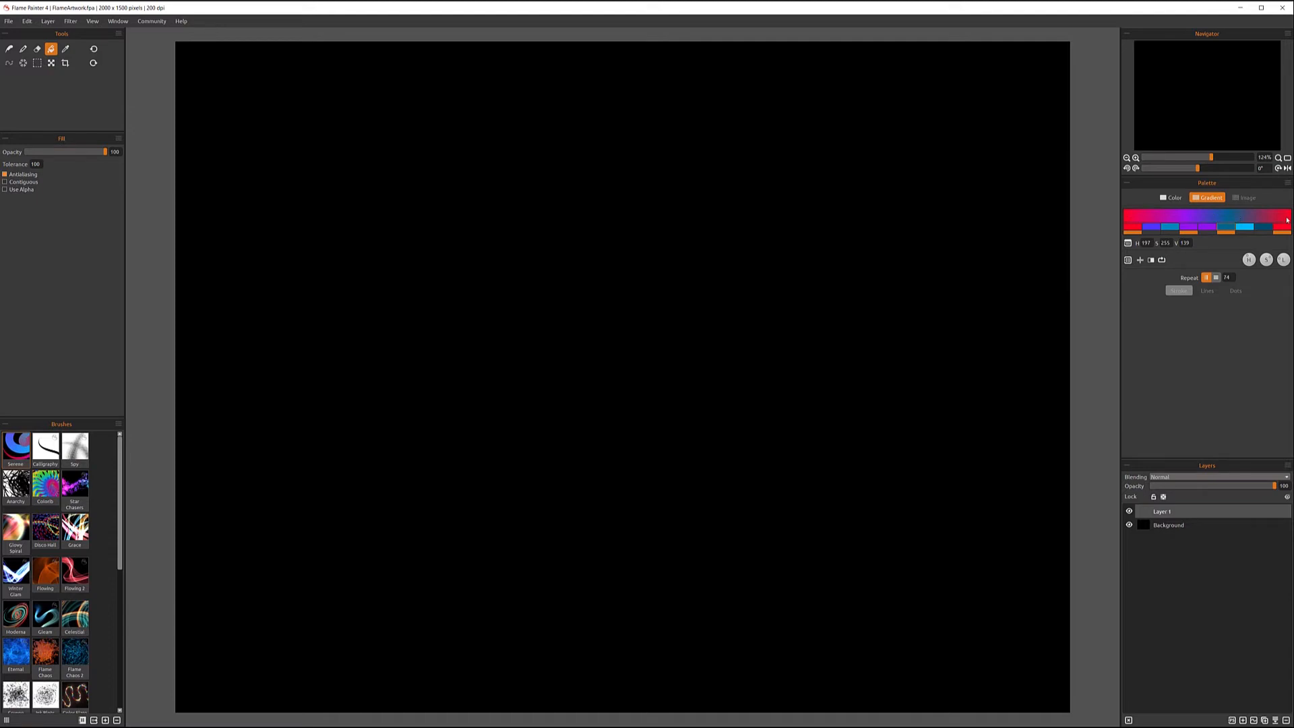
pyautogui.click(1153, 234)
pyautogui.click(1169, 234)
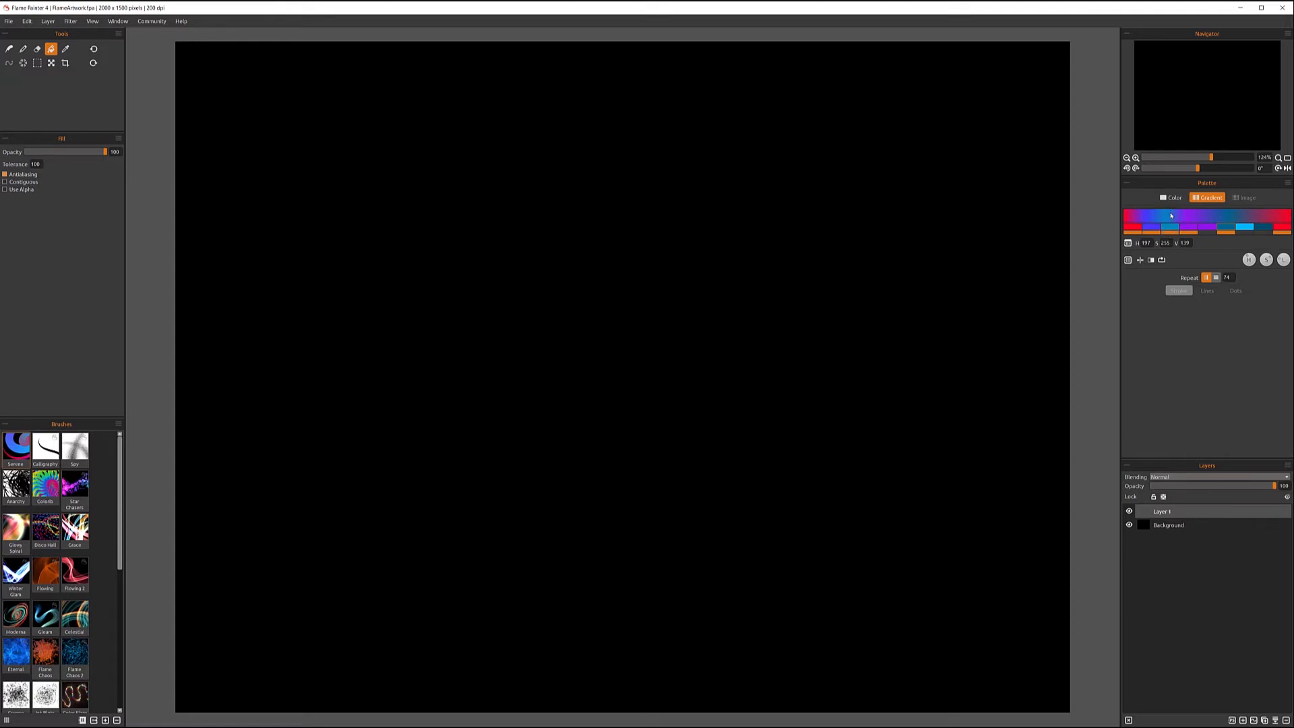
pyautogui.click(1244, 234)
pyautogui.click(1262, 234)
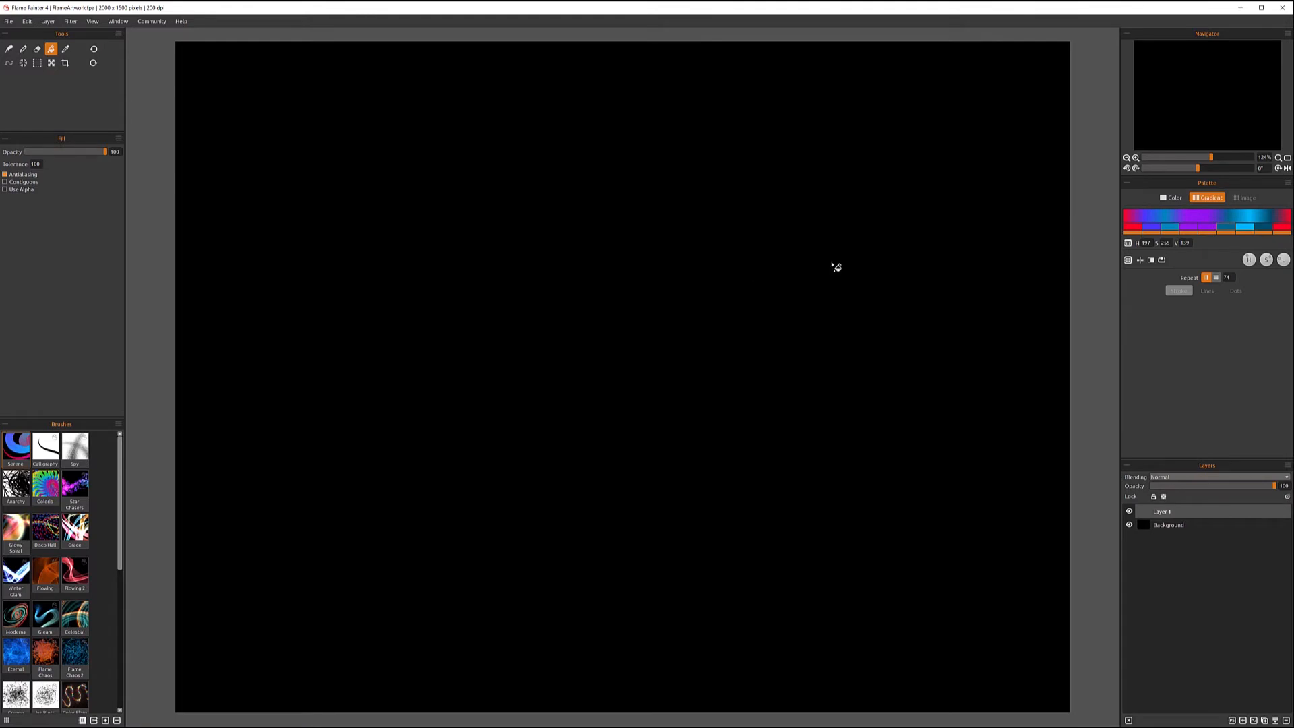
# - Try filling the canvas with the gradient at 74 repeats, and undo that fill
pyautogui.click(756, 265)
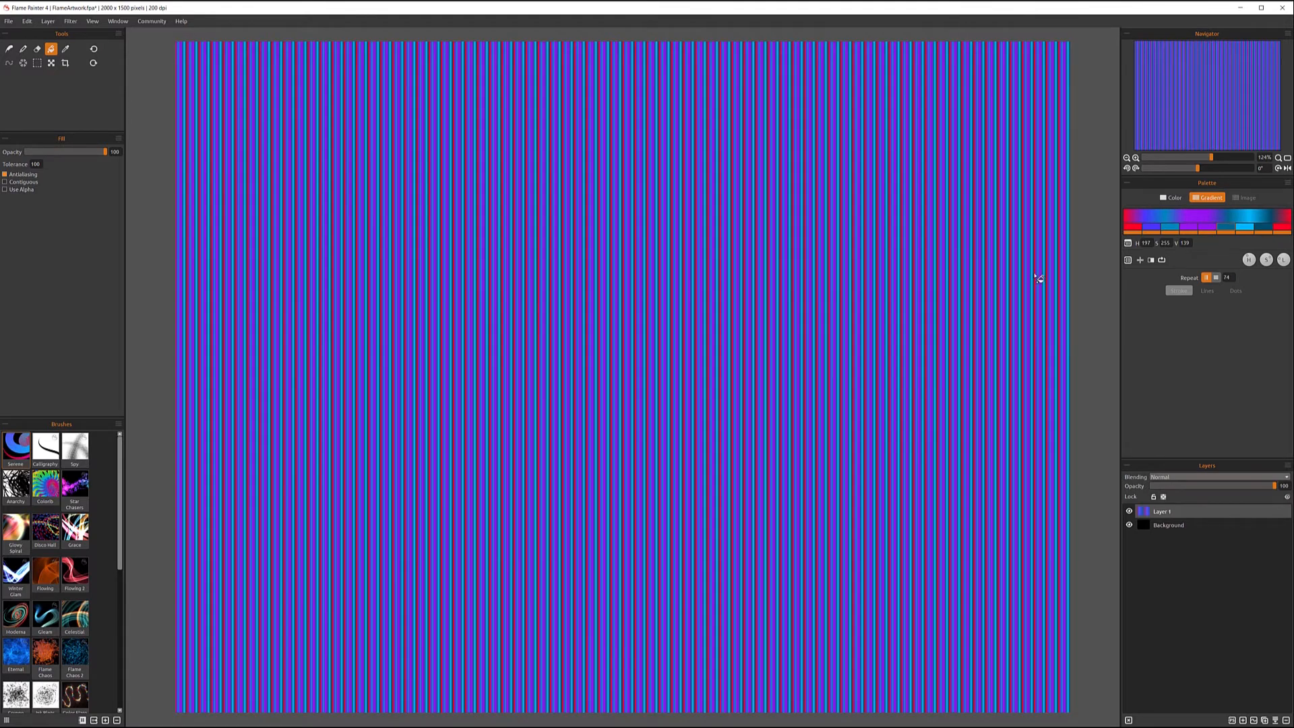
pyautogui.hotkey('ctrl', 'z')
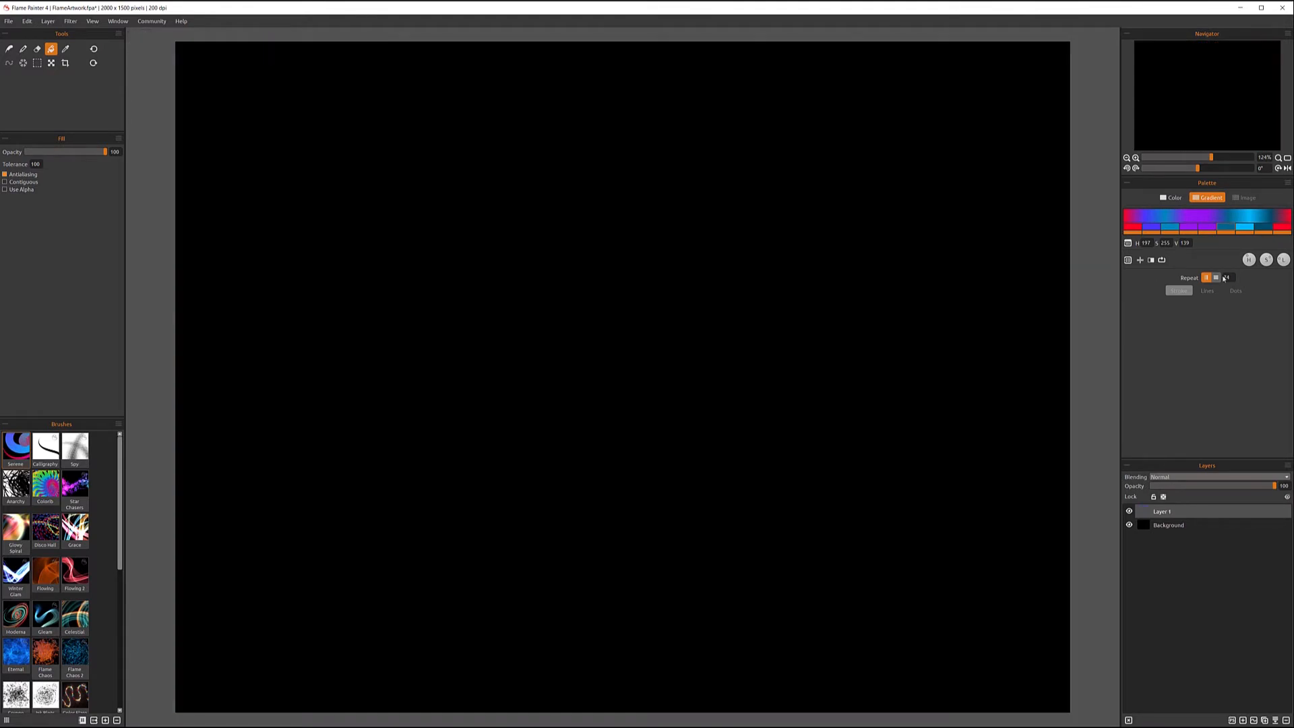
# - Fill the layer with the gradient at repeat 1 in vertical bands, and refill it with the direction changed to horizontal bands
pyautogui.write('1')
pyautogui.click(836, 255)
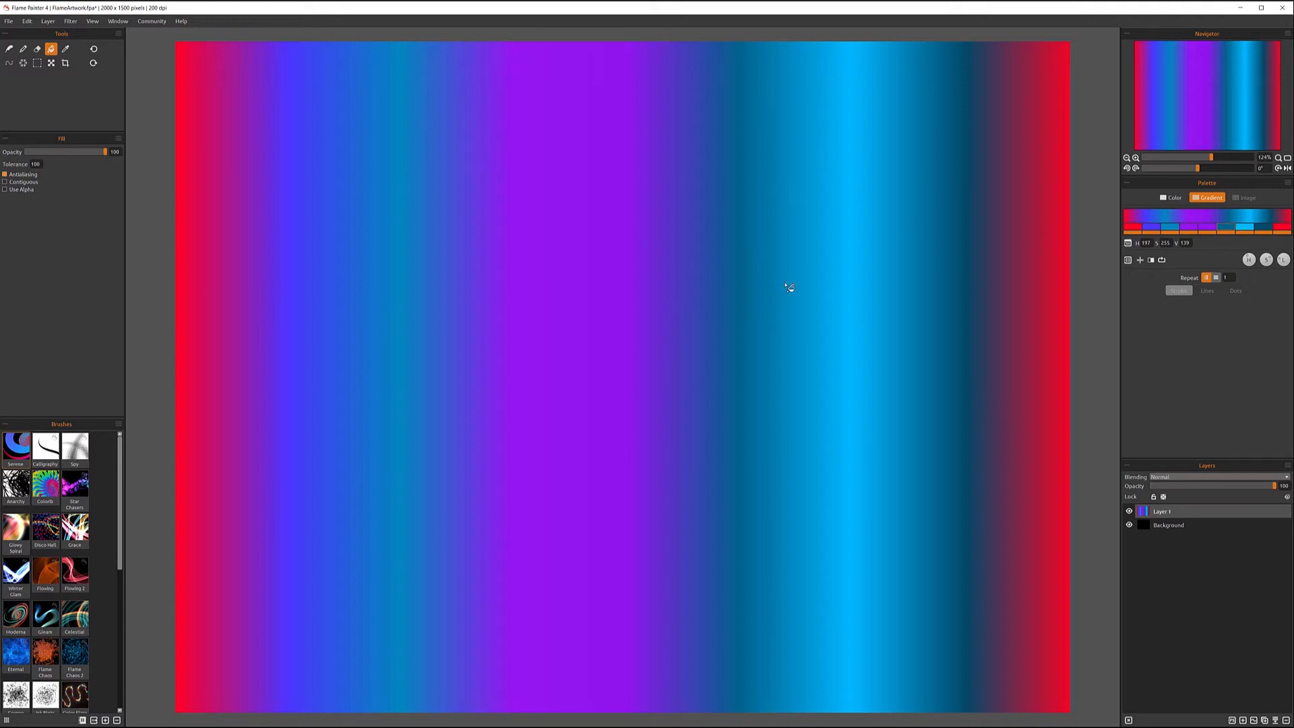
pyautogui.click(1216, 278)
pyautogui.click(935, 378)
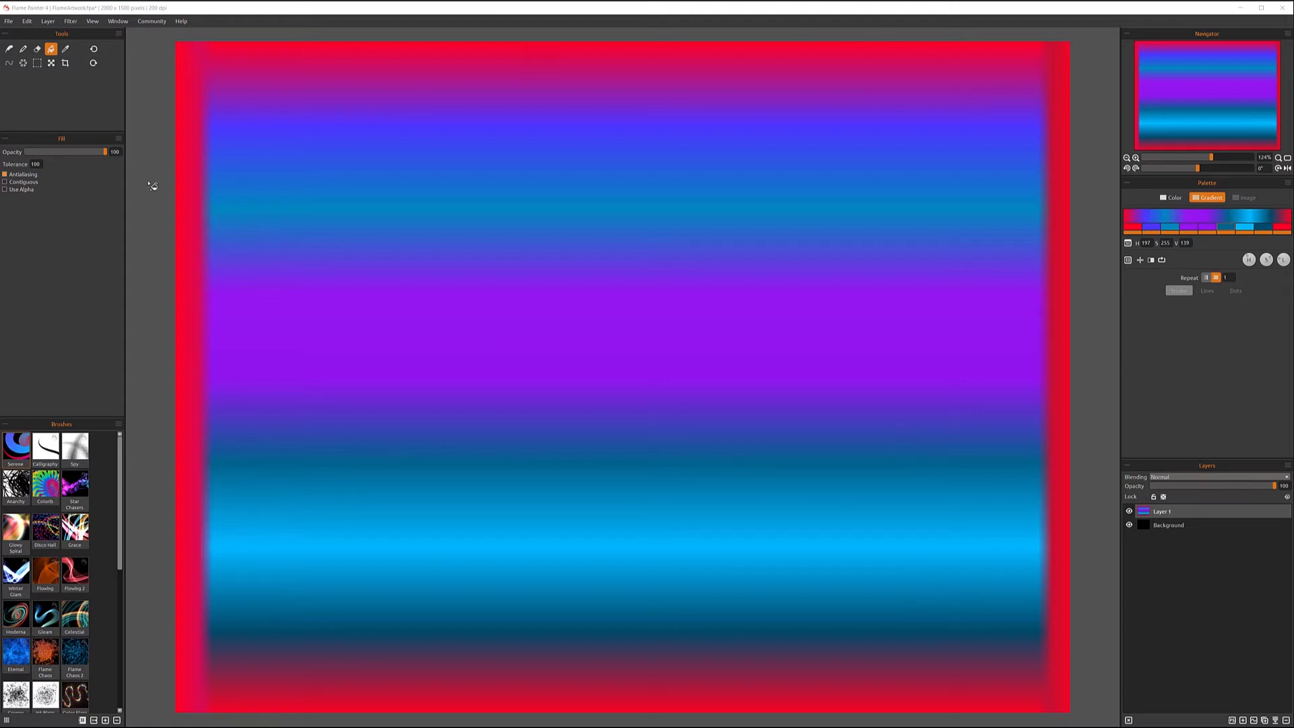
# - Set the fill tolerance to 50 and fill the purple middle area with the gradient in vertical bands
pyautogui.click(38, 163)
pyautogui.write('50')
pyautogui.click(1206, 278)
pyautogui.click(606, 346)
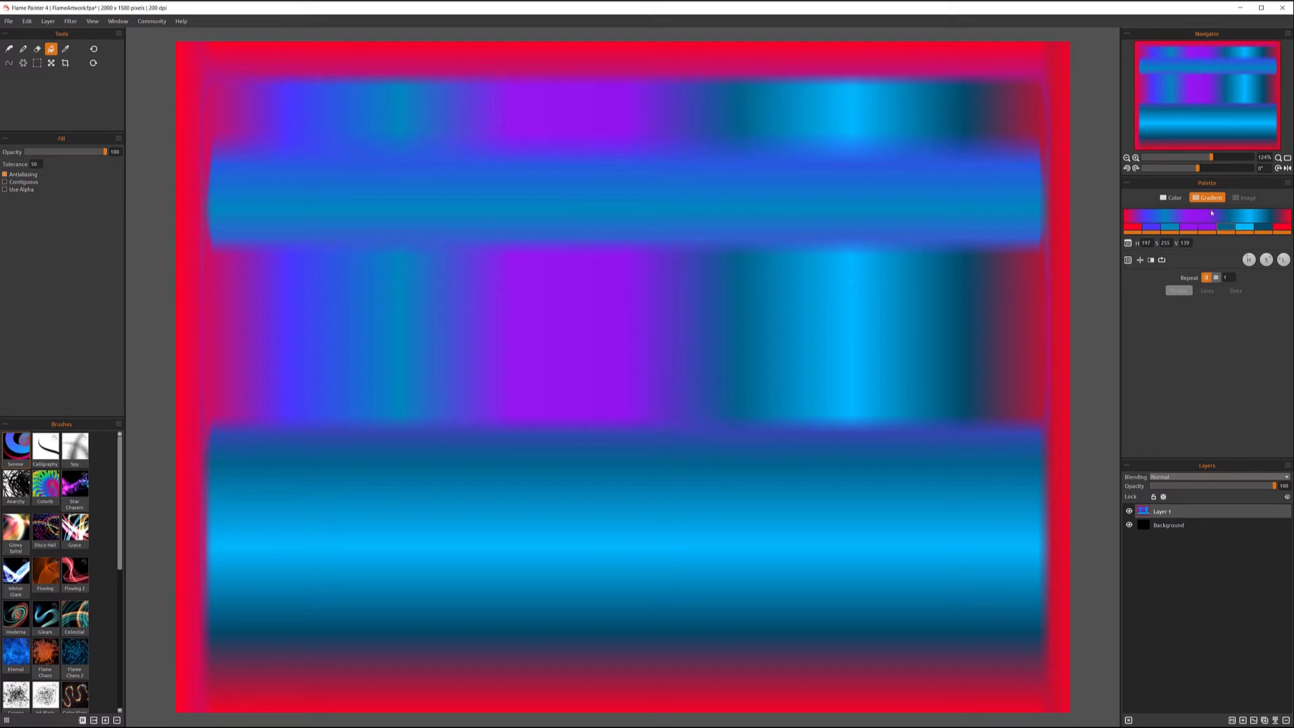
# - Recolour the gradient's second colour stop from blue to magenta using the Color Library's colour dialog
pyautogui.click(1152, 228)
pyautogui.click(1146, 244)
pyautogui.click(1165, 244)
pyautogui.click(1128, 244)
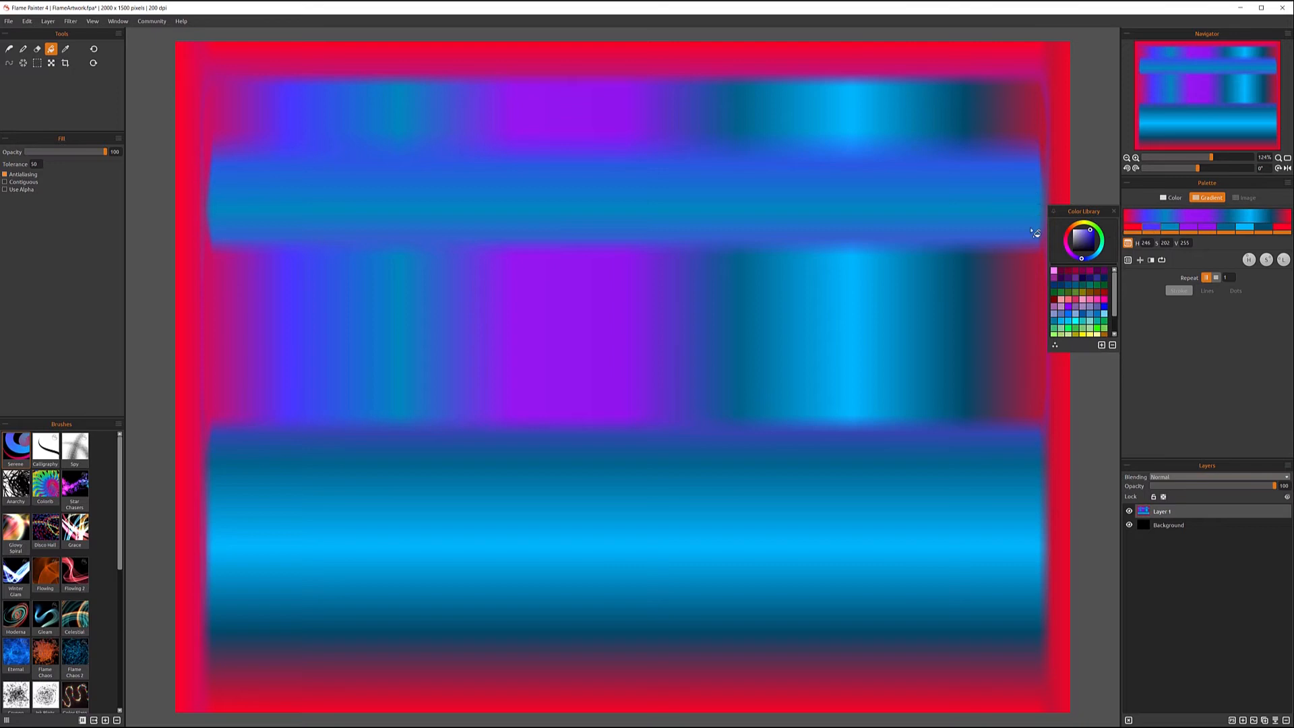
pyautogui.moveTo(1116, 284)
pyautogui.mouseDown()
pyautogui.moveTo(1119, 307)
pyautogui.moveTo(1121, 274)
pyautogui.mouseUp()
pyautogui.click(1055, 345)
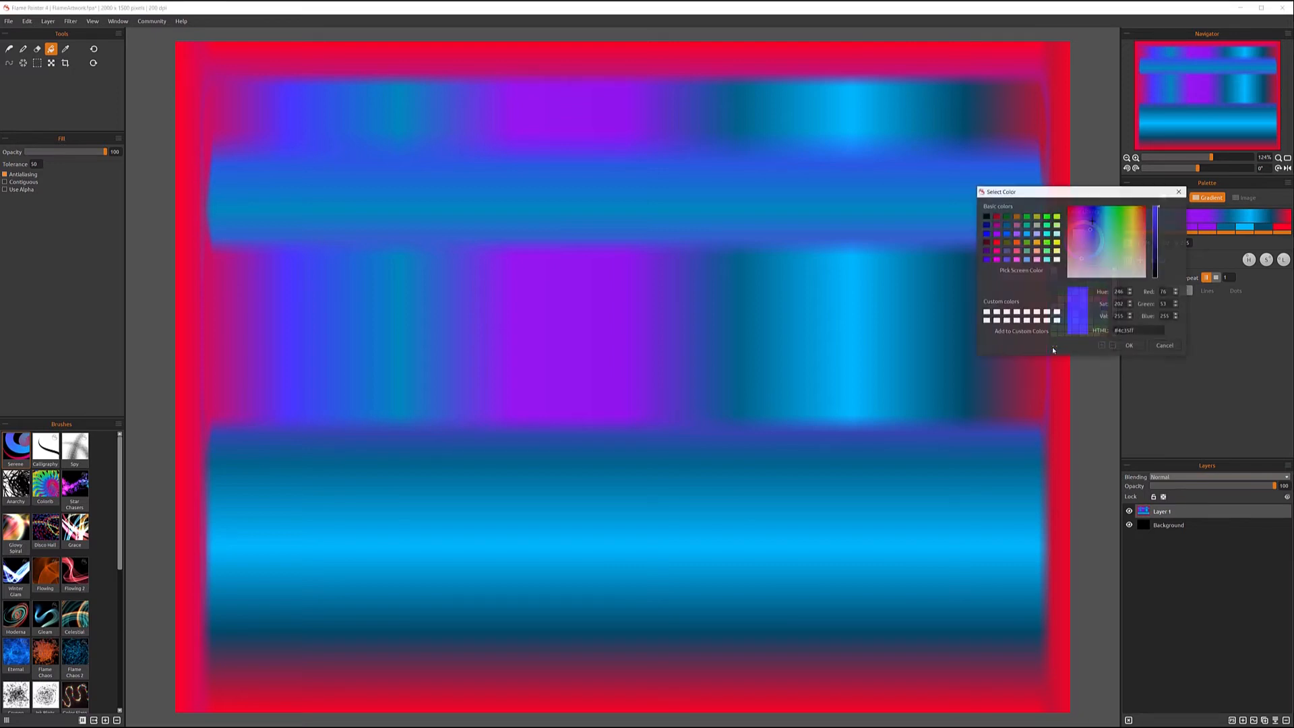
pyautogui.moveTo(1111, 225); pyautogui.dragTo(1084, 212)
pyautogui.click(1129, 346)
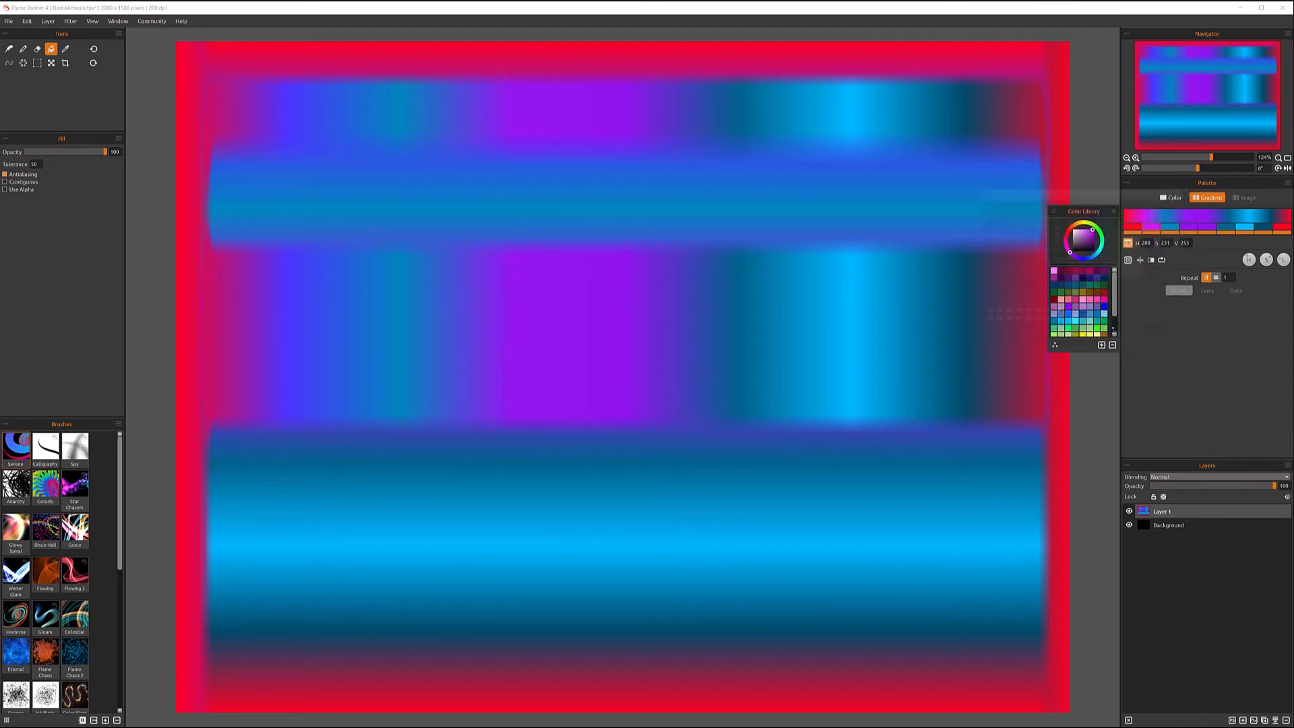
pyautogui.click(1129, 243)
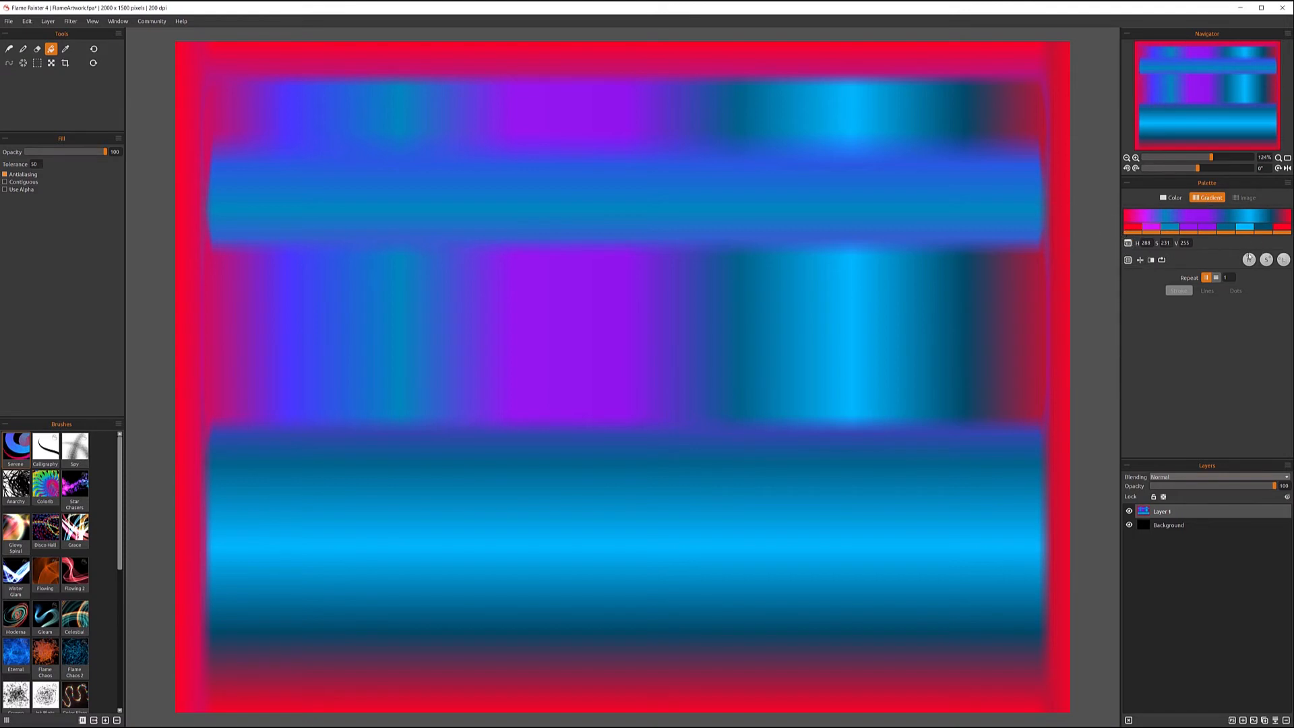
# - Load the crimson, turquoise and yellow gradient preset from the top of the Gradient Library and close the library
pyautogui.click(1128, 260)
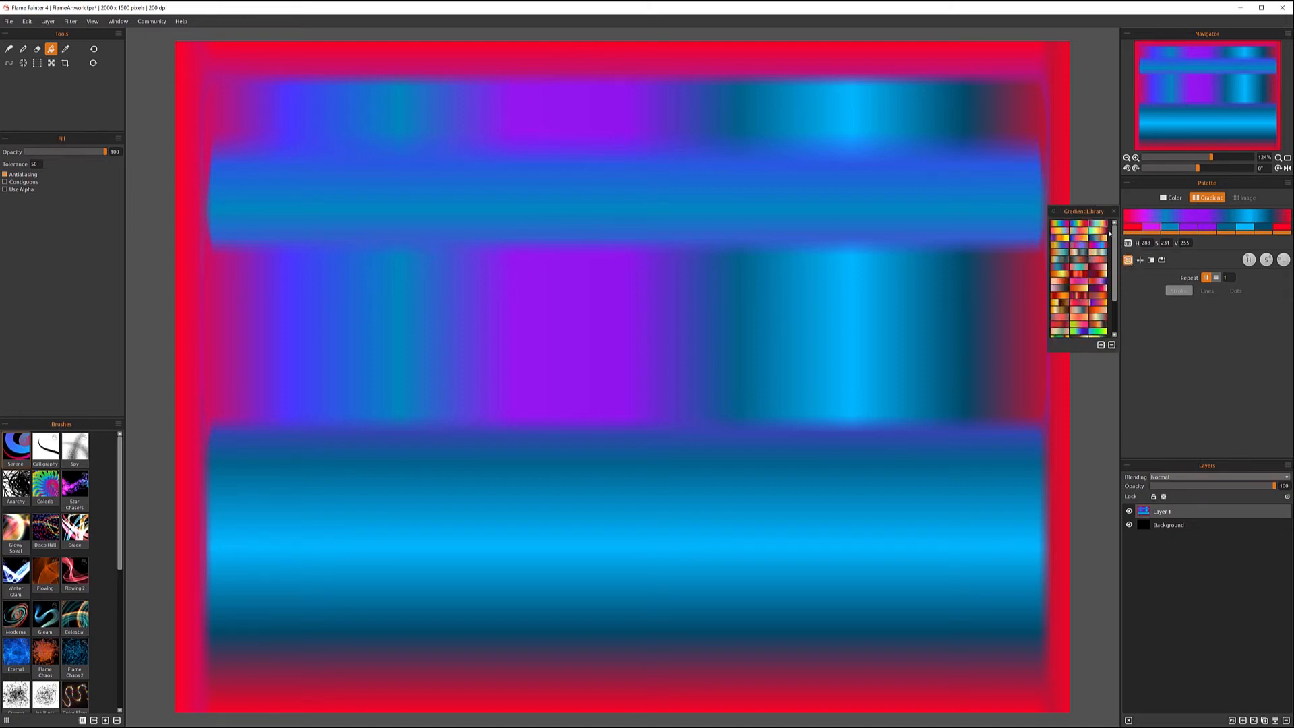
pyautogui.scroll(-3, 1116, 235)
pyautogui.scroll(3, 1105, 233)
pyautogui.click(1101, 225)
pyautogui.click(1081, 225)
pyautogui.click(1100, 225)
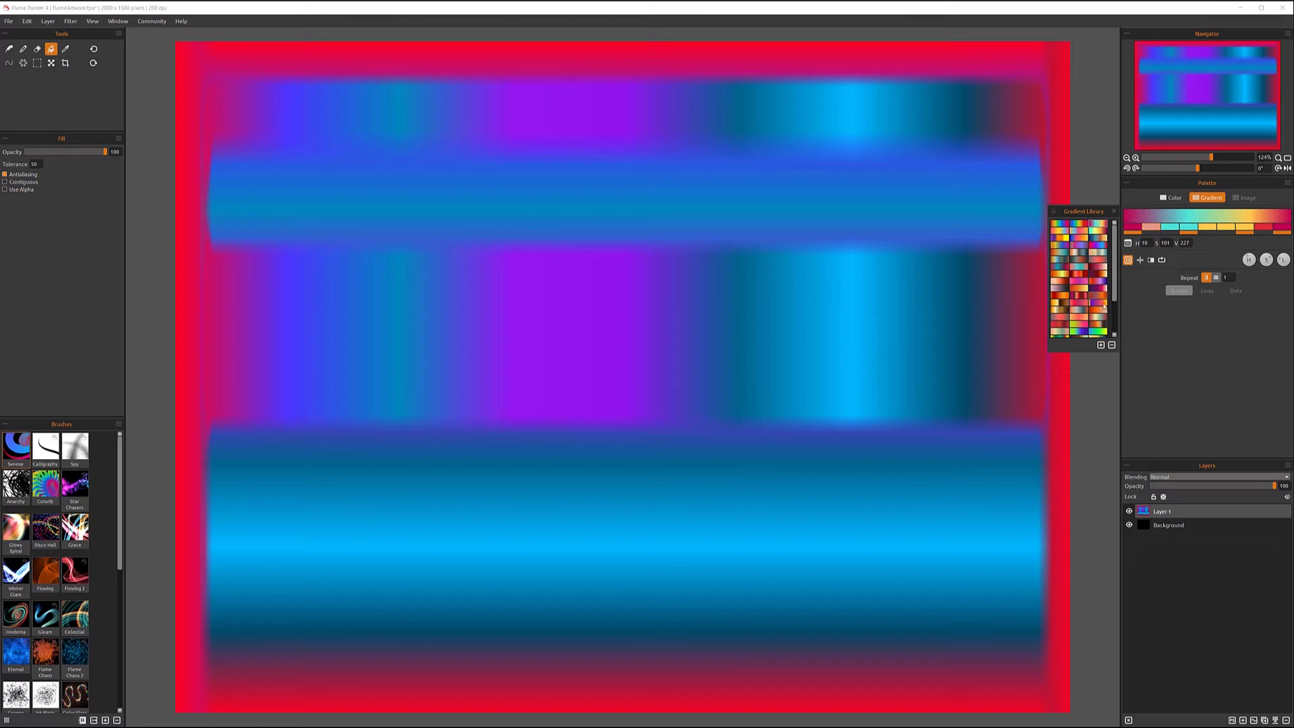
pyautogui.moveTo(1119, 285); pyautogui.dragTo(1119, 326)
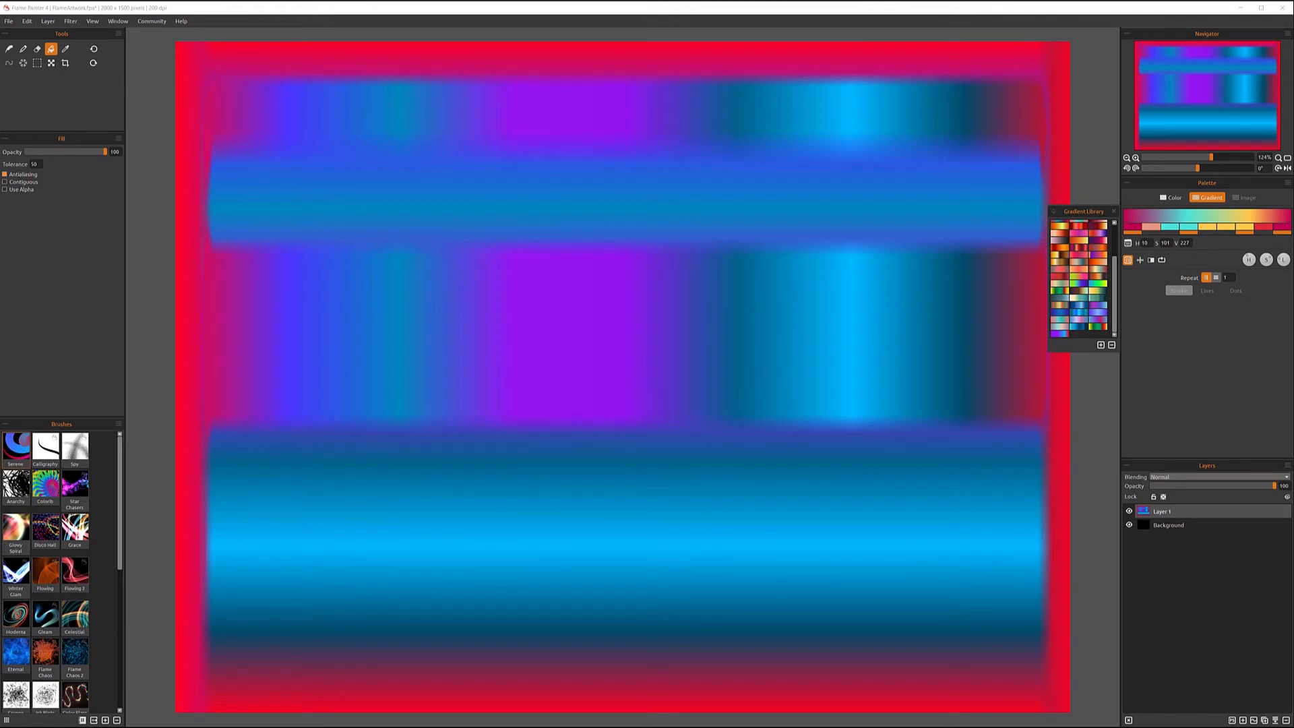
pyautogui.click(1128, 260)
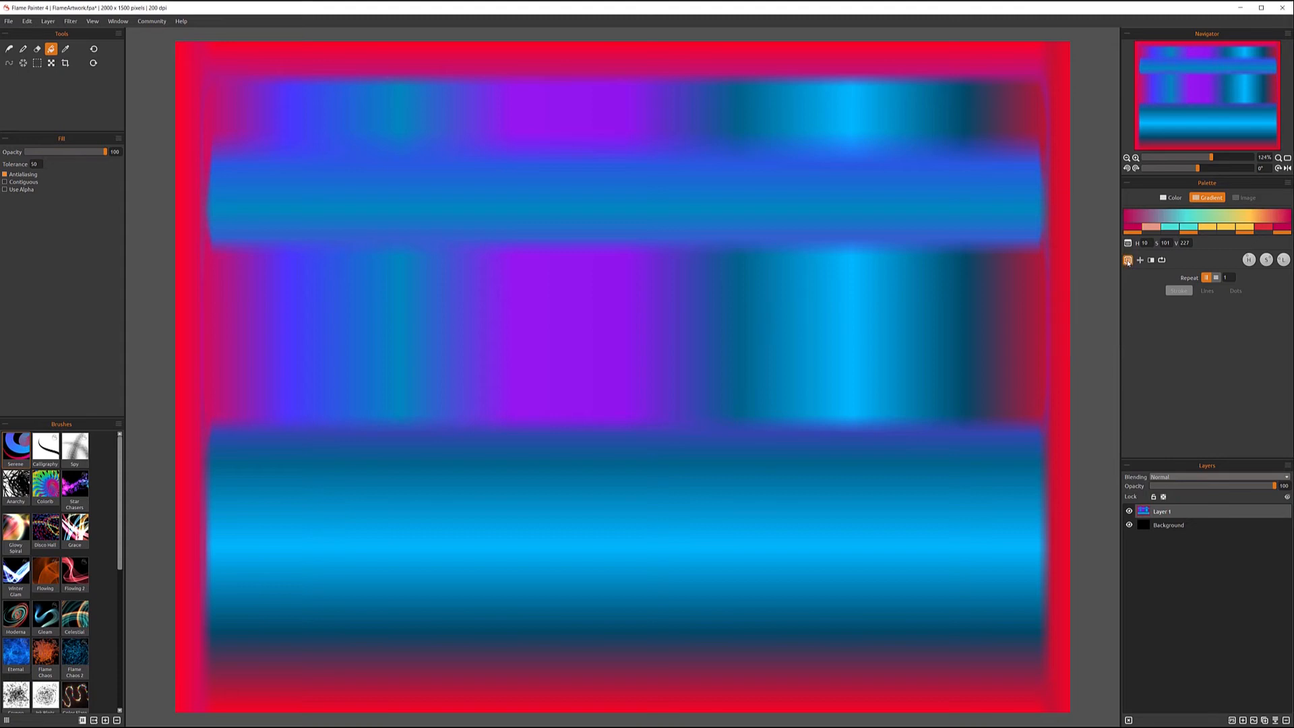
pyautogui.click(1127, 260)
pyautogui.click(1128, 260)
# - Try the gradient's flip, invert and loop options, switching each one back
pyautogui.click(1140, 261)
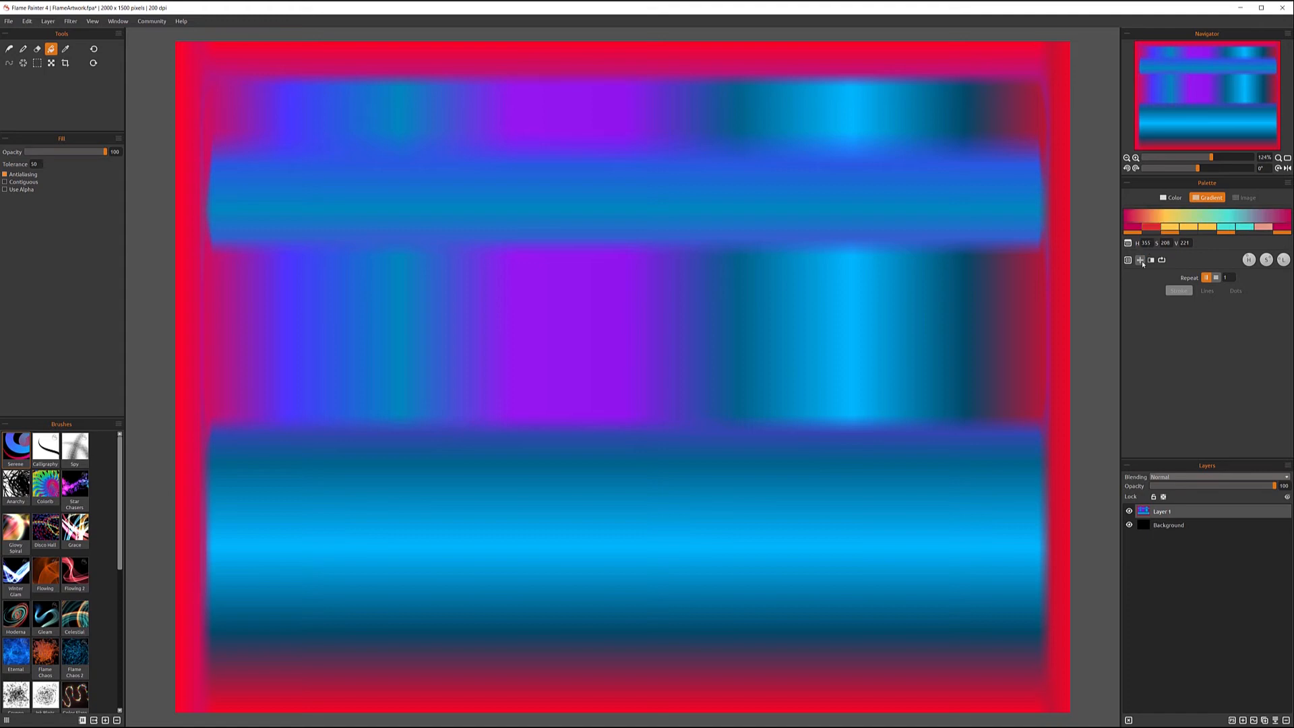
pyautogui.click(1141, 261)
pyautogui.click(1151, 261)
pyautogui.click(1150, 261)
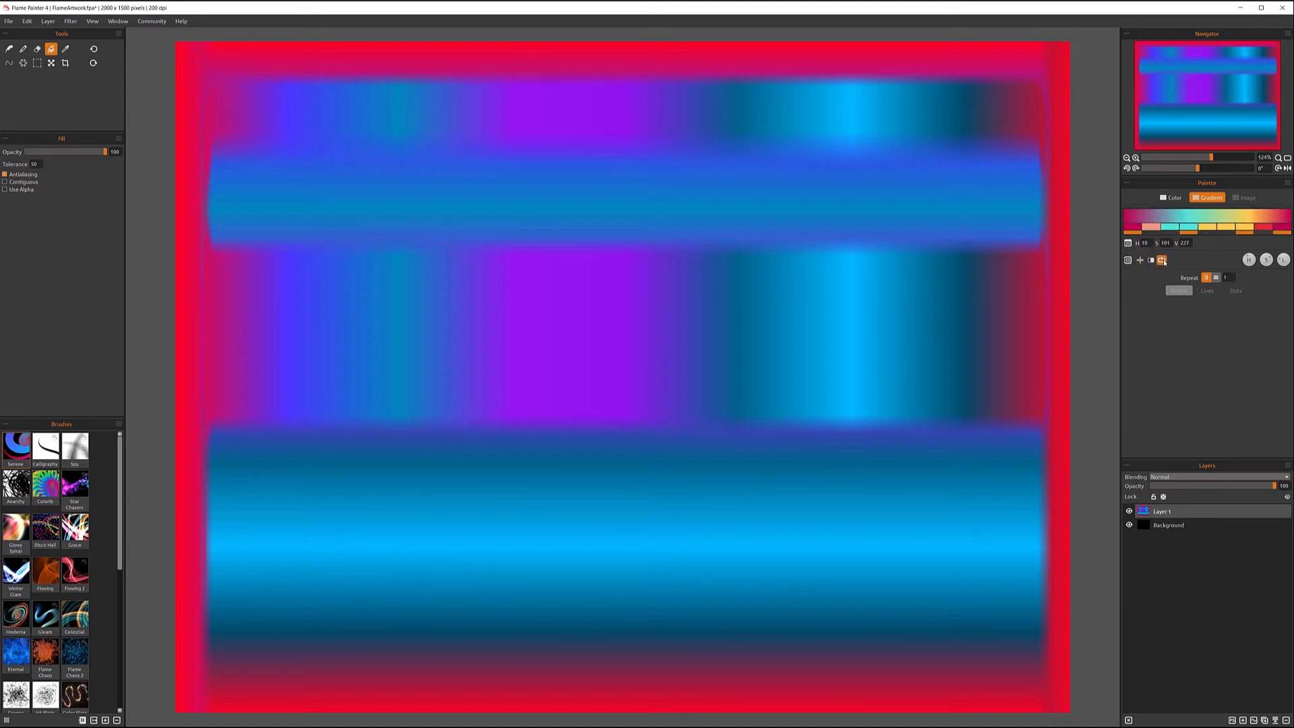
pyautogui.click(1162, 261)
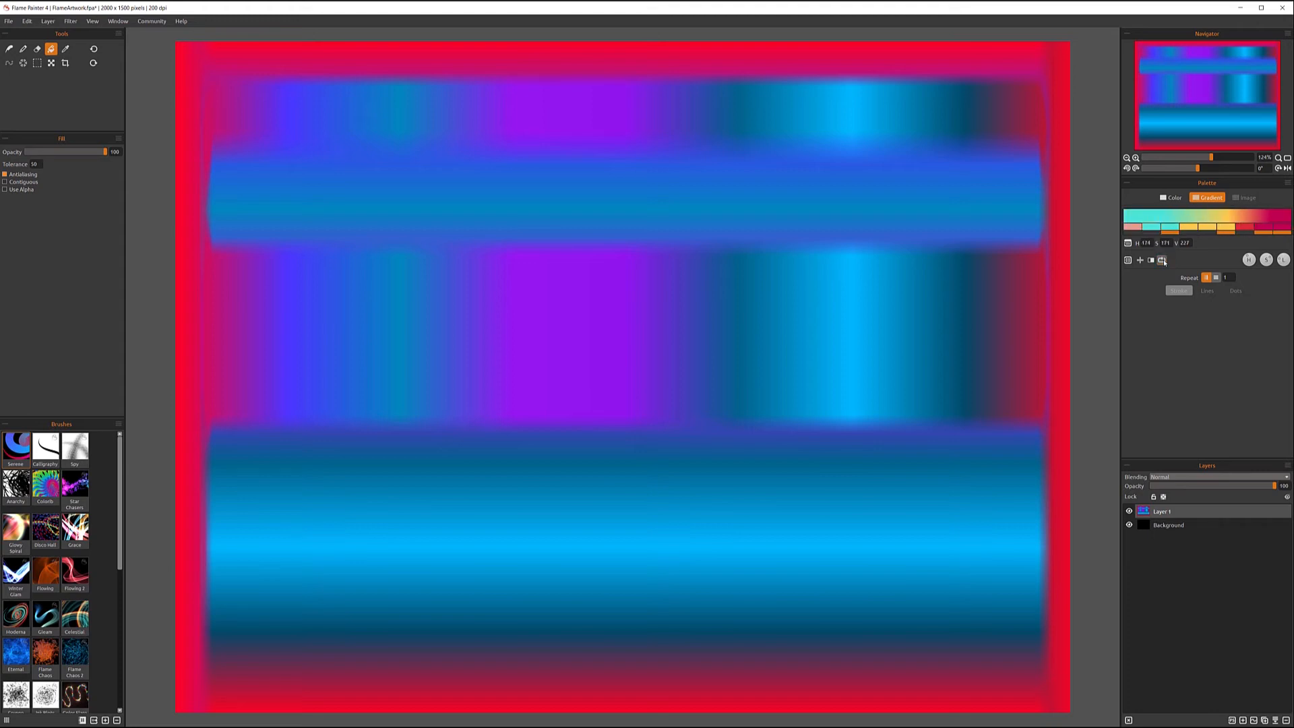
pyautogui.click(1163, 262)
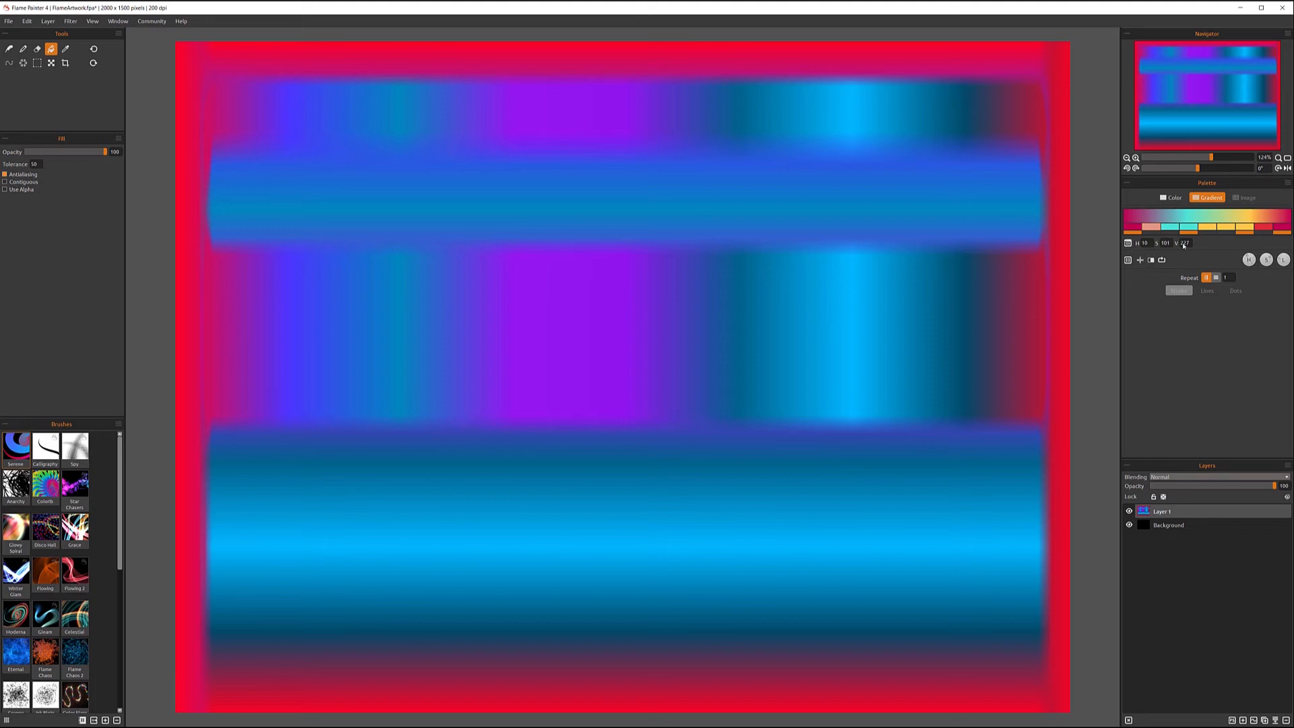
# - Shift the whole gradient's hue towards pink and green and lower its saturation slightly
pyautogui.doubleClick(1161, 218)
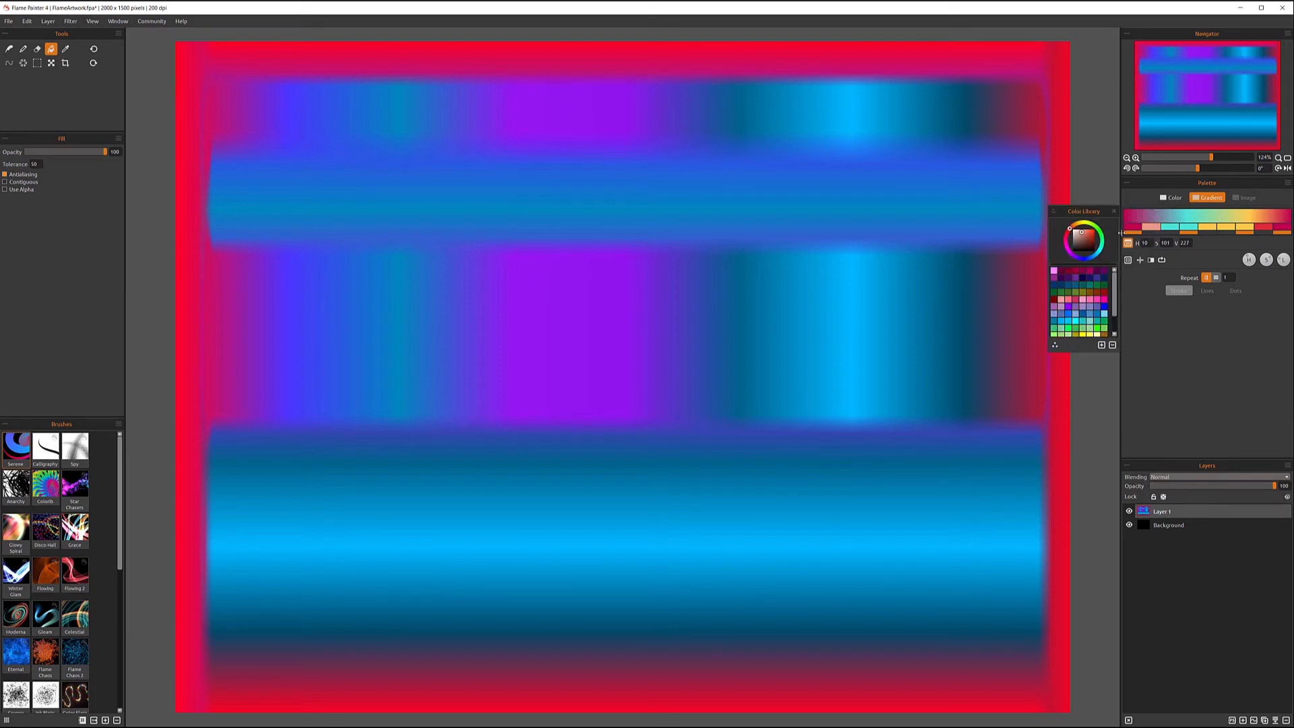
pyautogui.click(1115, 213)
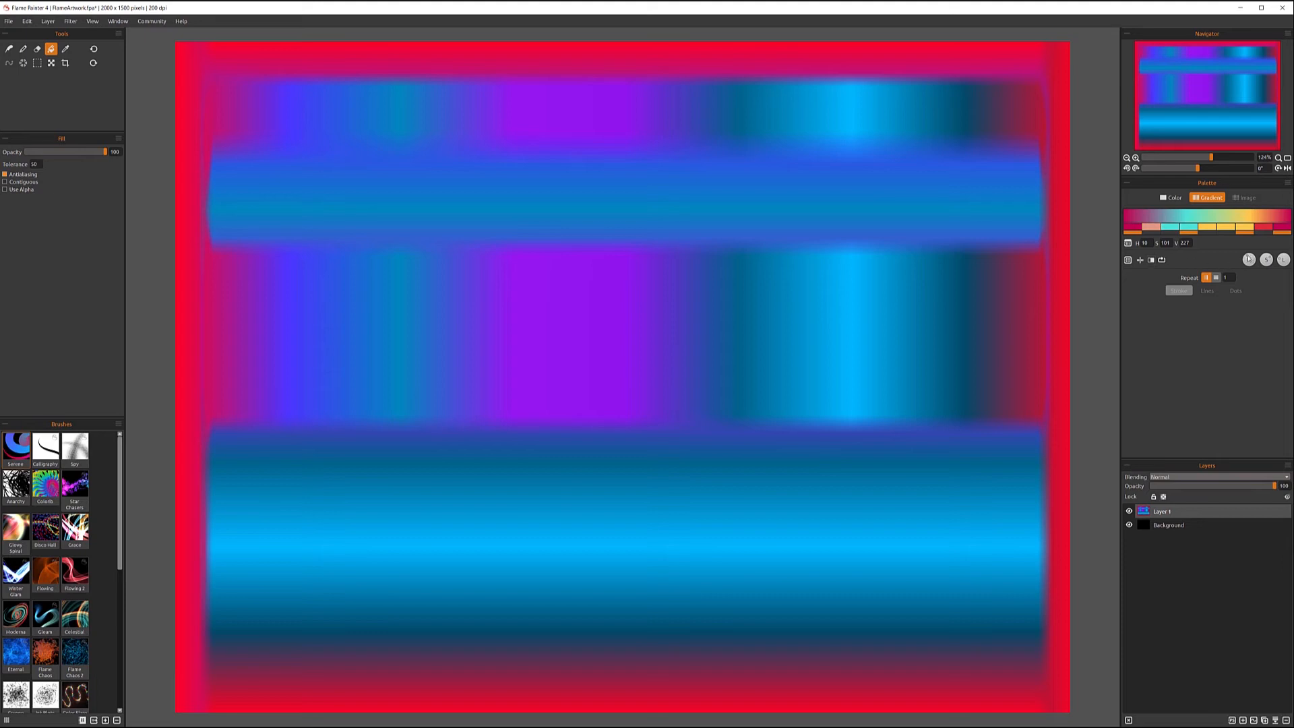
pyautogui.moveTo(1248, 259); pyautogui.dragTo(1276, 258)
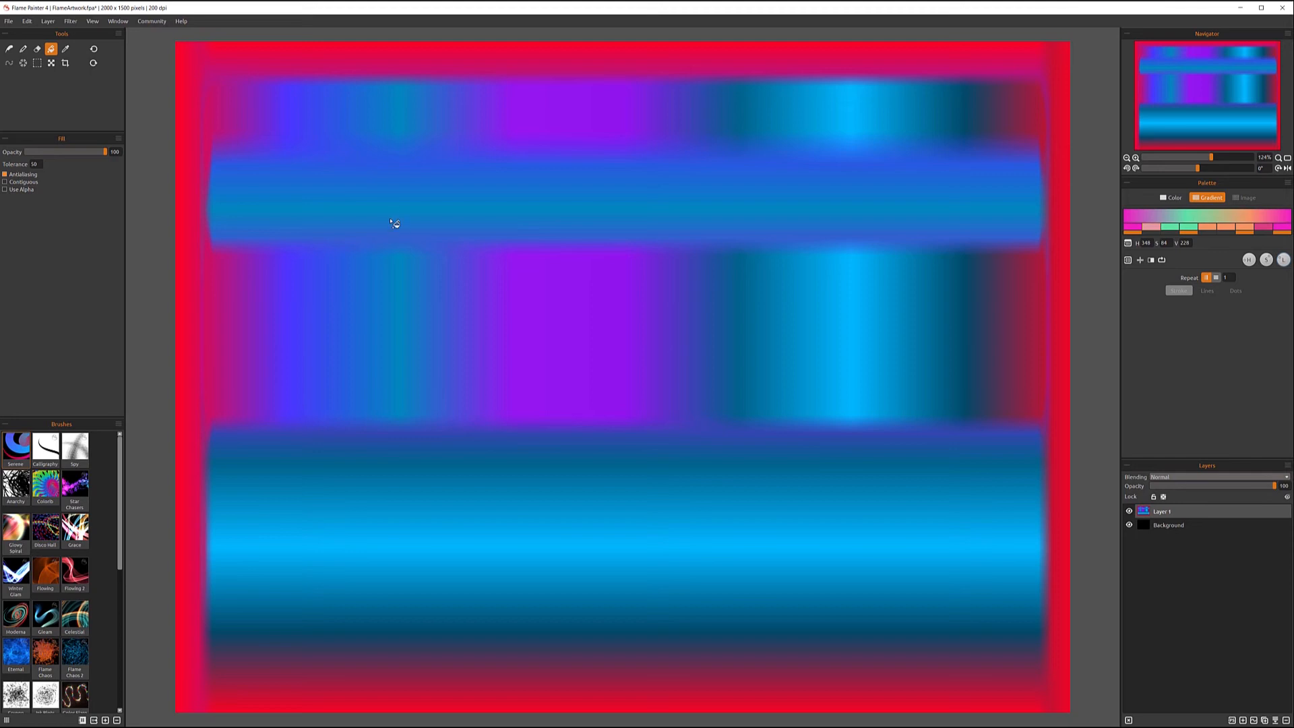
# - Create a new artwork from the 2000 px 4:3 screen preset with a black background
pyautogui.click(8, 22)
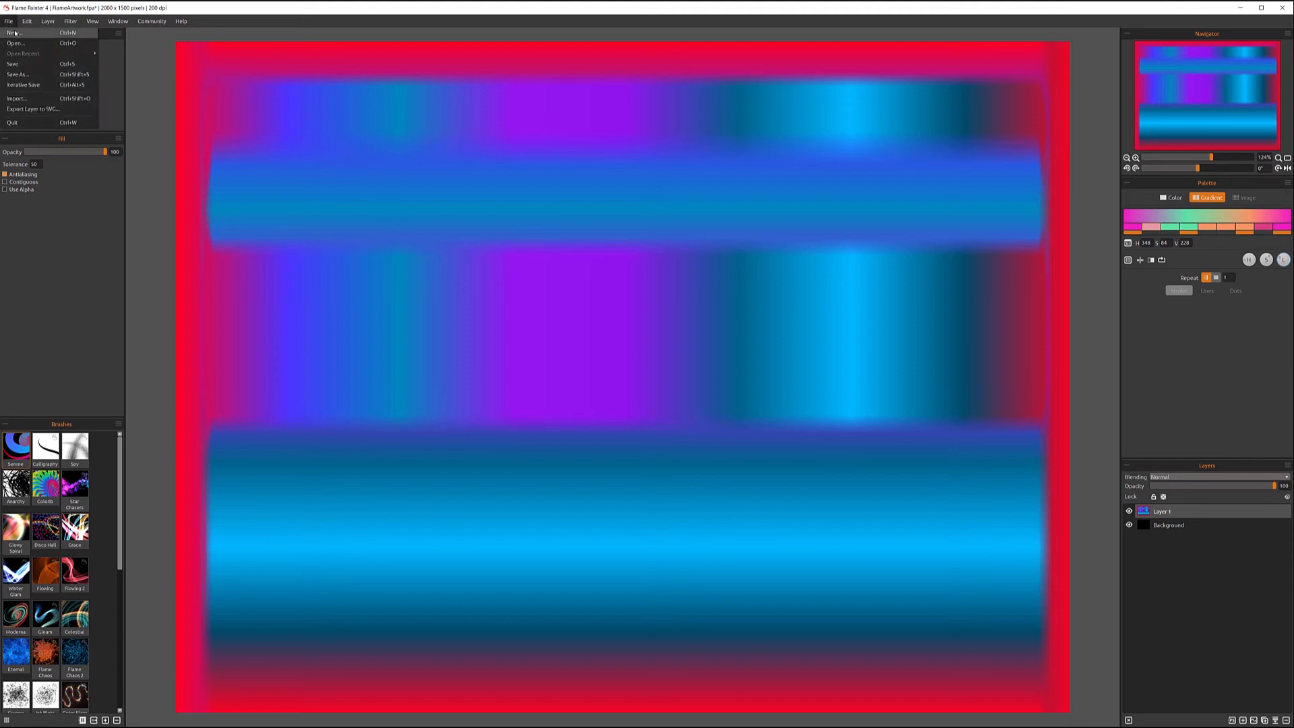
pyautogui.click(15, 33)
pyautogui.click(688, 382)
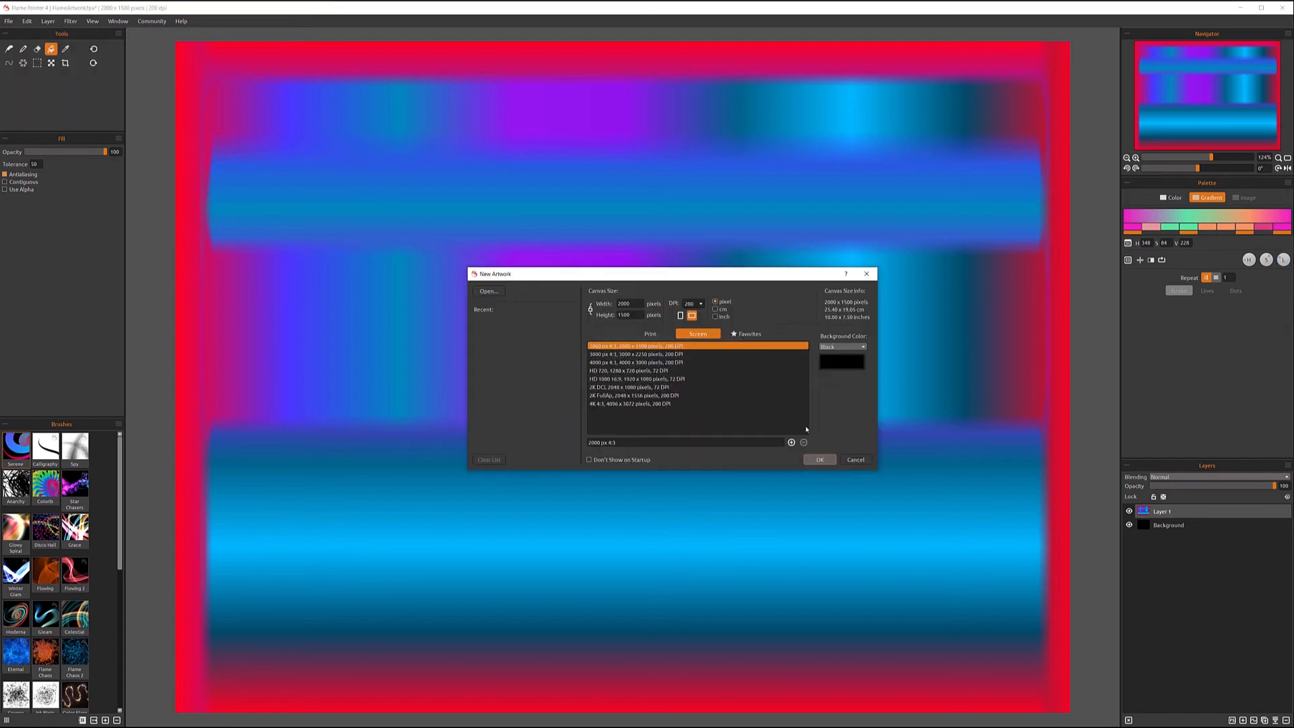
pyautogui.click(820, 460)
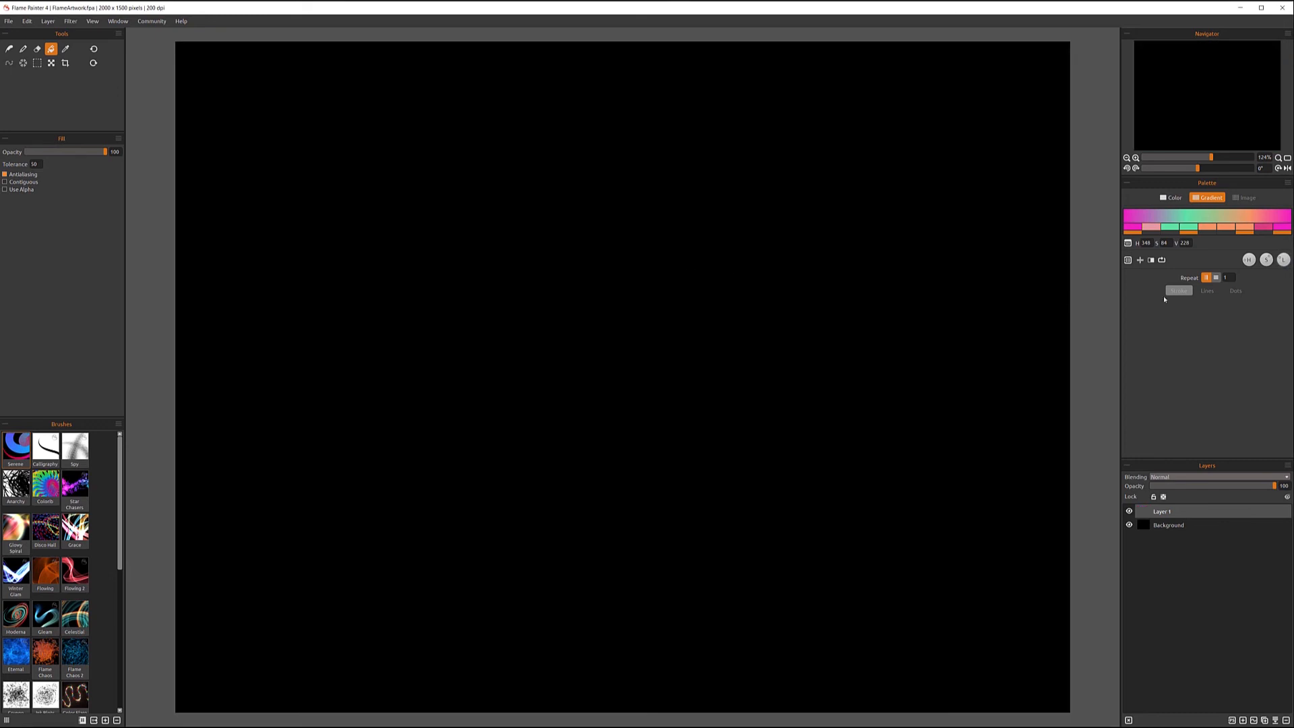
# - Paint looping star trails across the canvas with the Star Chasers brush, applying the gradient per Stroke
pyautogui.click(16, 449)
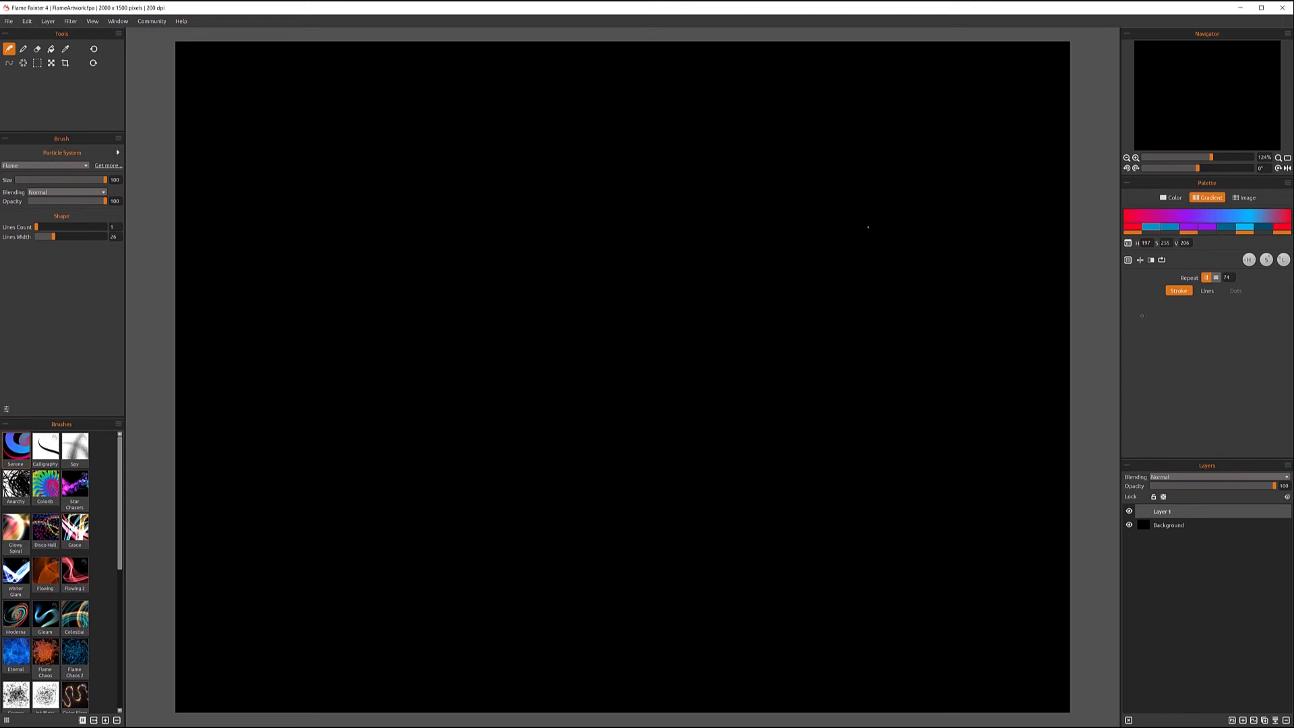
pyautogui.click(76, 489)
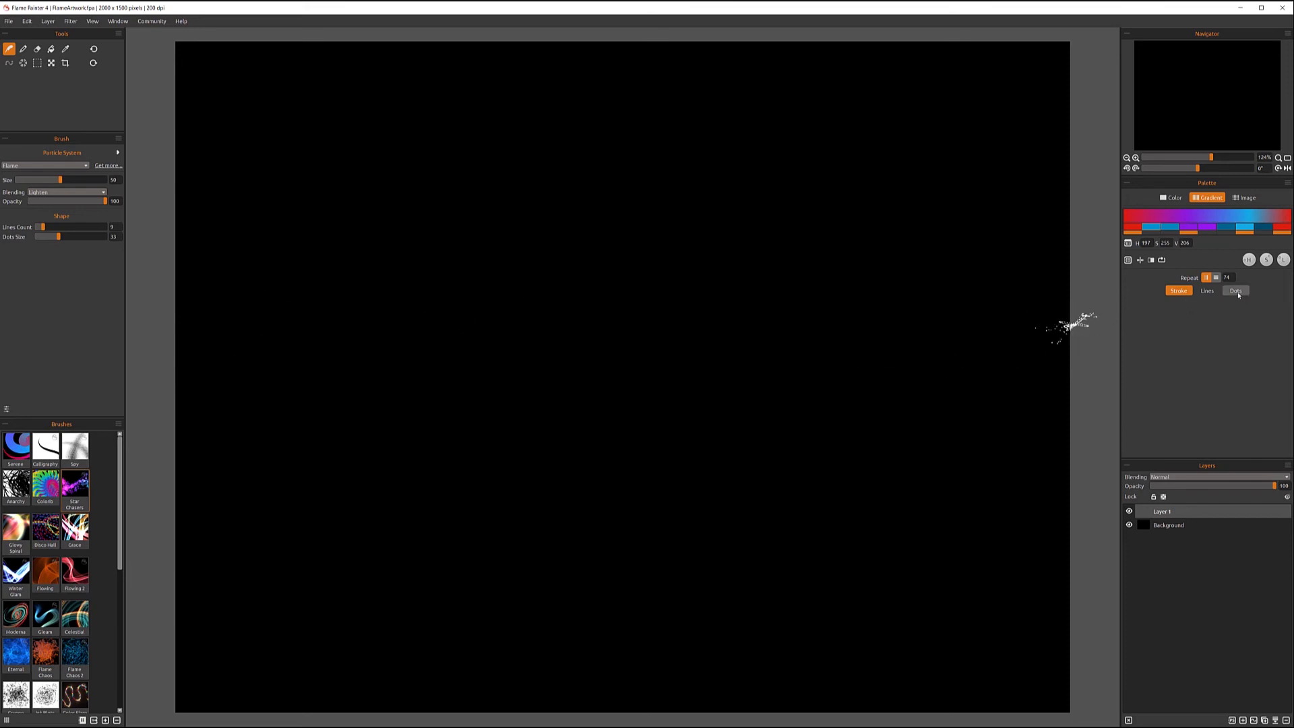
pyautogui.click(1207, 291)
pyautogui.click(1188, 294)
pyautogui.moveTo(259, 425)
pyautogui.mouseDown()
pyautogui.moveTo(405, 180)
pyautogui.moveTo(693, 165)
pyautogui.moveTo(433, 462)
pyautogui.moveTo(289, 482)
pyautogui.mouseUp()
pyautogui.moveTo(866, 523)
pyautogui.mouseDown()
pyautogui.moveTo(775, 283)
pyautogui.moveTo(485, 222)
pyautogui.moveTo(526, 357)
pyautogui.mouseUp()
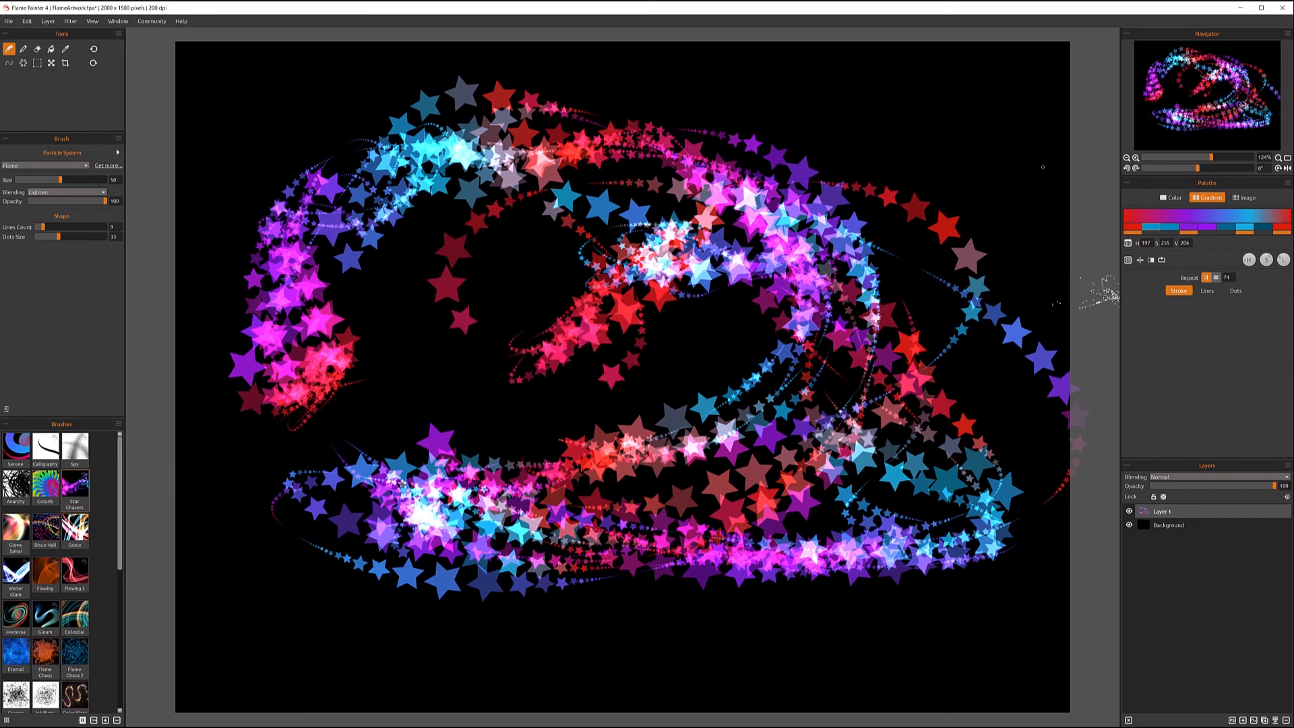
# - Switch the palette to image colouring applied per Dots and paint multicoloured star trails over the artwork
pyautogui.click(1244, 198)
pyautogui.click(1207, 197)
pyautogui.click(1236, 291)
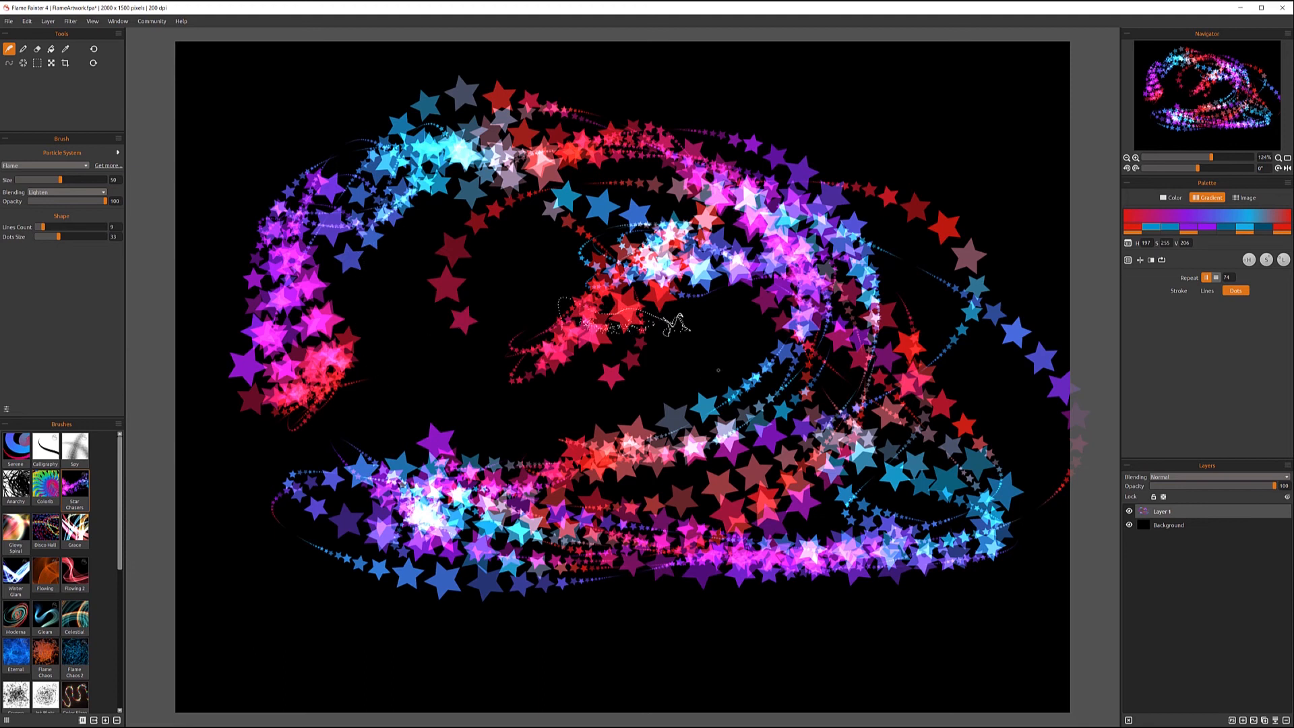
pyautogui.click(1237, 198)
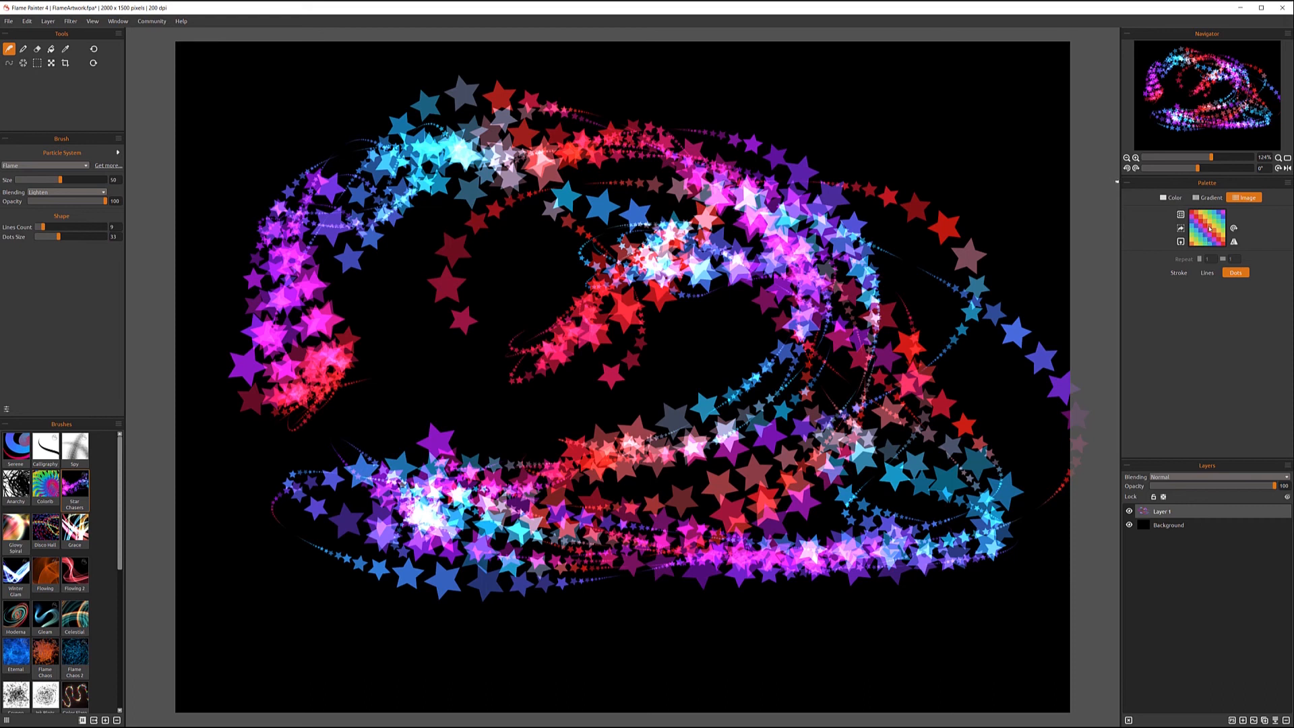
pyautogui.moveTo(876, 143)
pyautogui.mouseDown()
pyautogui.moveTo(1004, 127)
pyautogui.moveTo(694, 256)
pyautogui.moveTo(707, 381)
pyautogui.moveTo(893, 530)
pyautogui.moveTo(438, 101)
pyautogui.moveTo(377, 358)
pyautogui.moveTo(512, 377)
pyautogui.mouseUp()
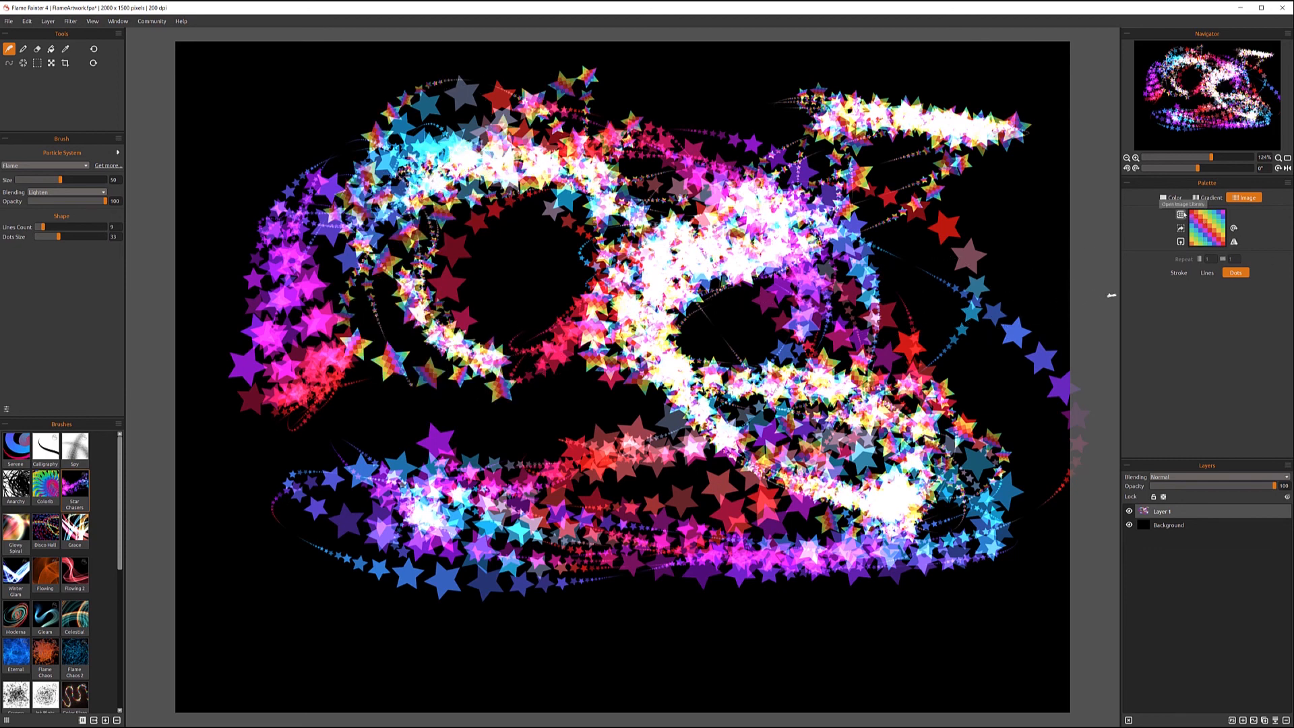
# - Load pattern 7 from the Image Library, paint turquoise patterned star trails over the artwork, and close the library
pyautogui.click(1181, 215)
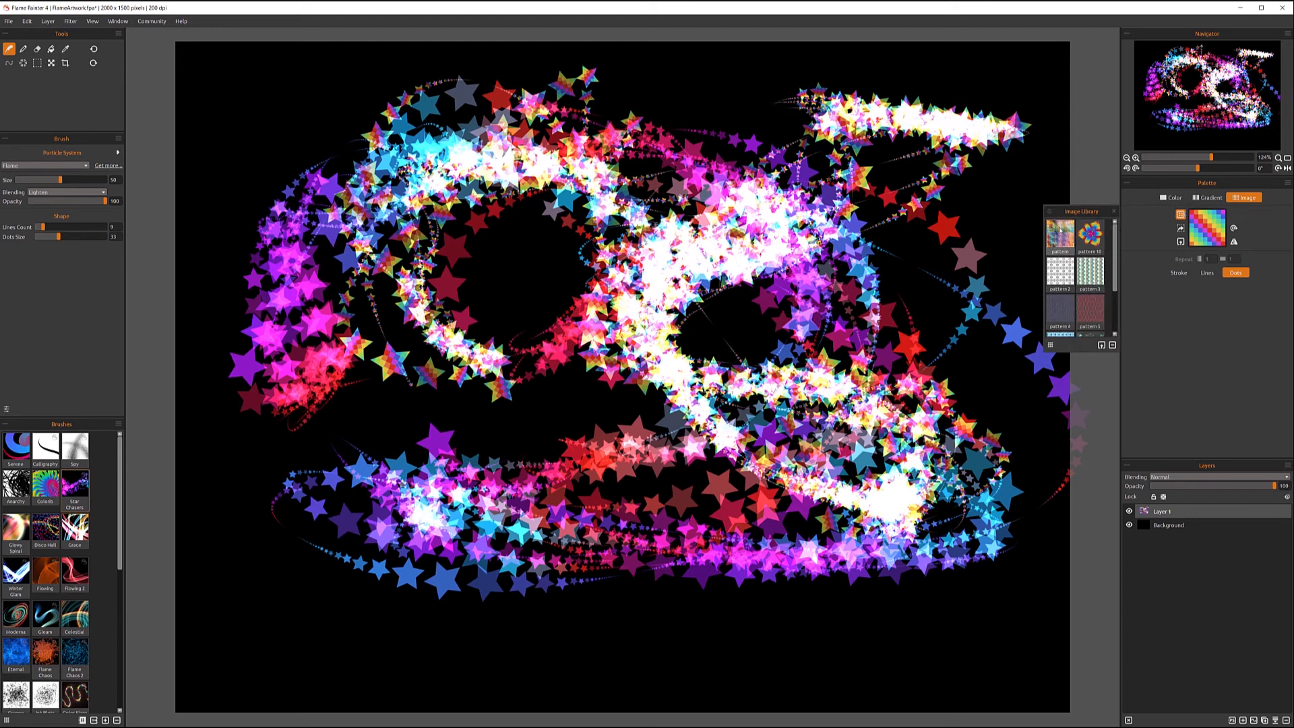
pyautogui.moveTo(1116, 251); pyautogui.dragTo(1116, 316)
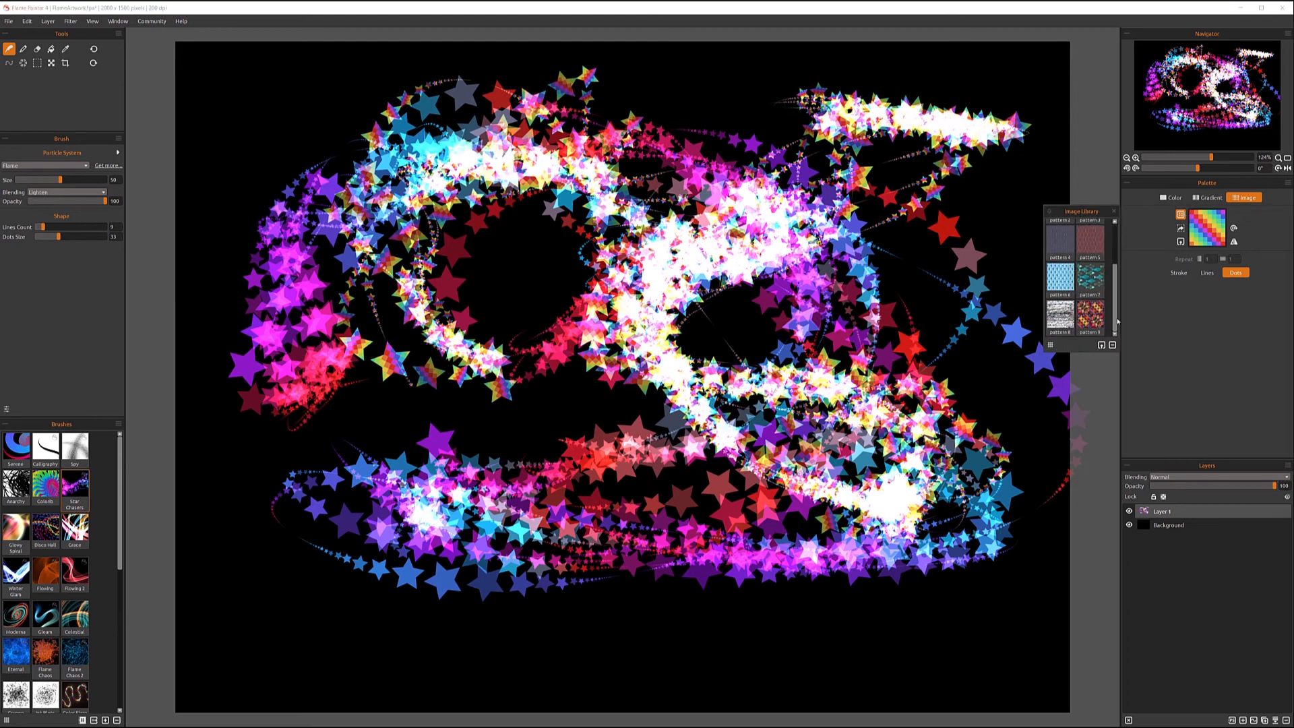
pyautogui.click(1091, 314)
pyautogui.click(1092, 278)
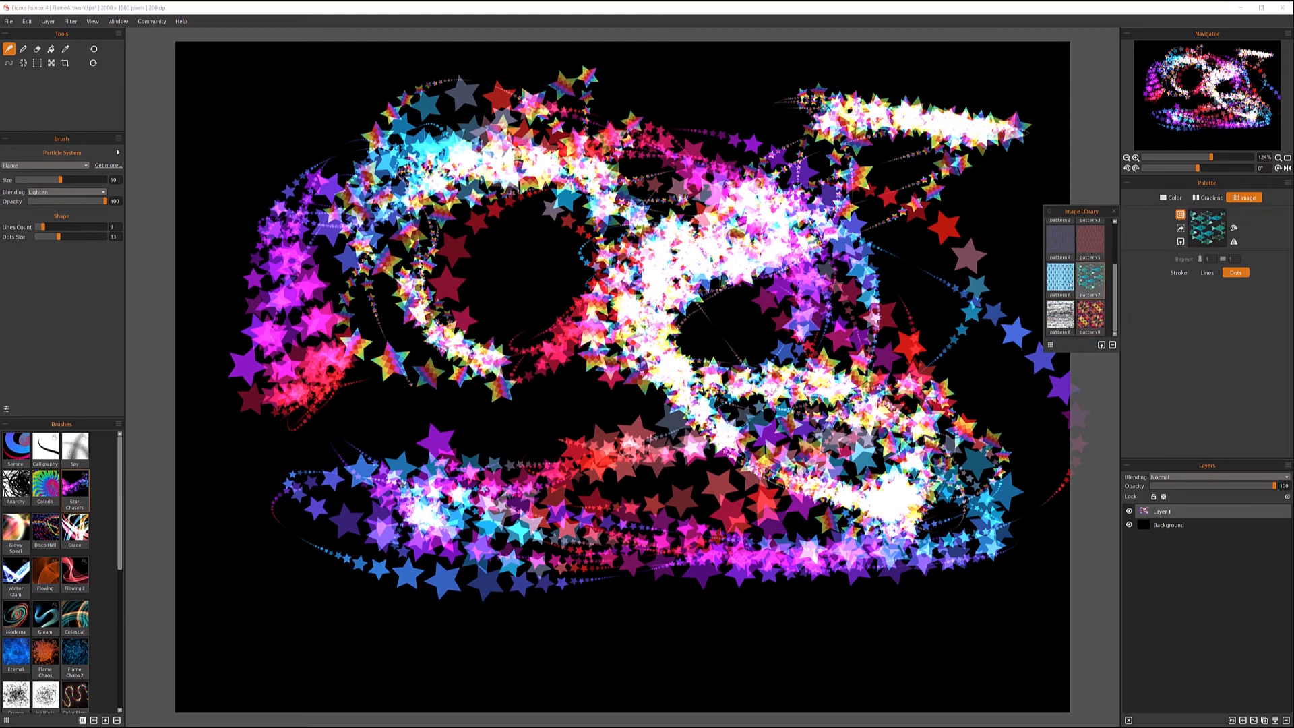
pyautogui.moveTo(741, 94)
pyautogui.mouseDown()
pyautogui.moveTo(465, 149)
pyautogui.moveTo(502, 422)
pyautogui.moveTo(937, 459)
pyautogui.moveTo(627, 506)
pyautogui.moveTo(472, 202)
pyautogui.moveTo(525, 108)
pyautogui.mouseUp()
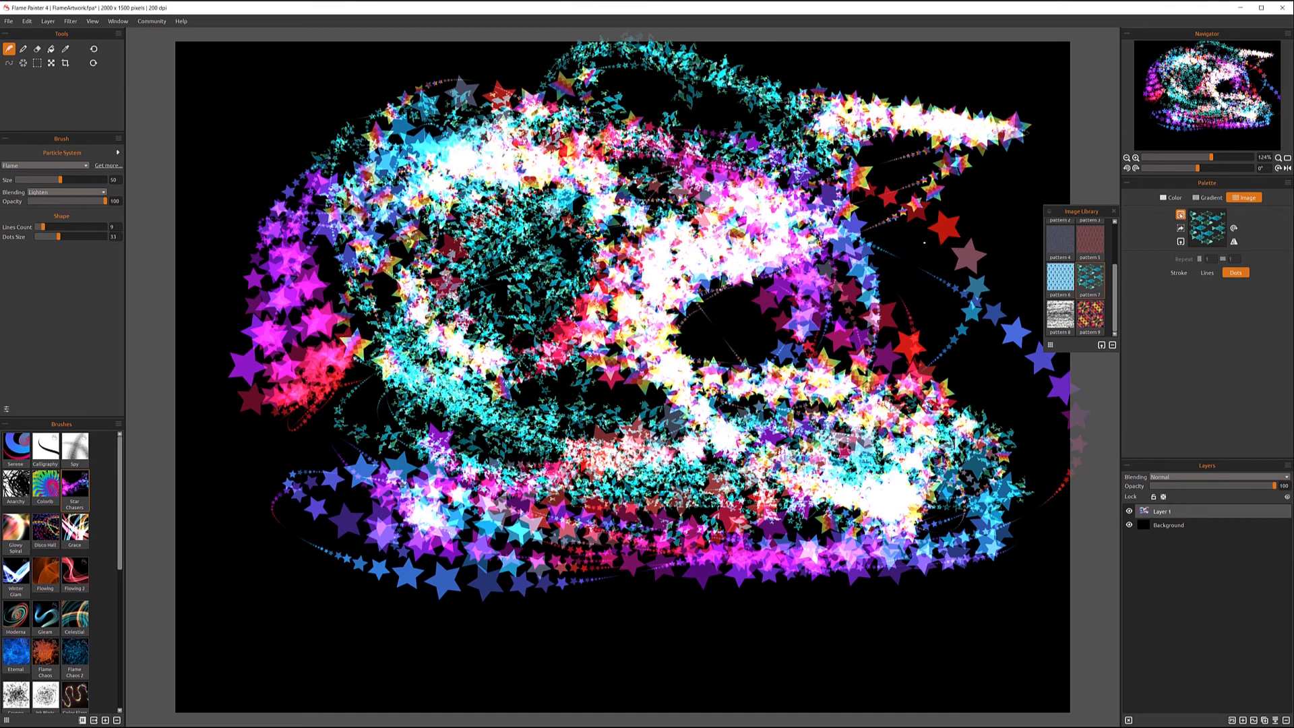
pyautogui.click(1181, 214)
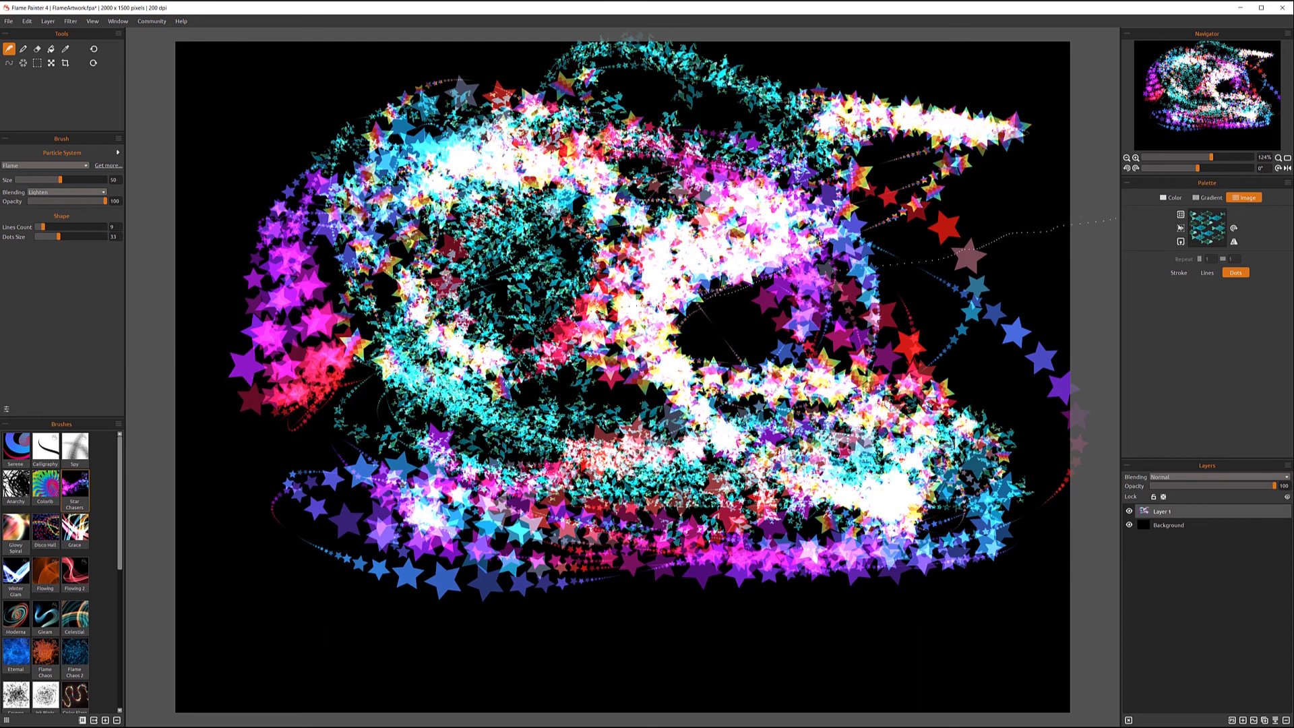
# - Try rotating the palette image four times and mirroring it twice
pyautogui.click(1234, 228)
pyautogui.click(1235, 228)
pyautogui.click(1234, 229)
pyautogui.click(1234, 228)
pyautogui.click(1234, 242)
pyautogui.click(1233, 242)
# - Paint one star trail with the image applied per Dots and another around the lower canvas with it applied per Stroke
pyautogui.moveTo(1105, 226)
pyautogui.mouseDown()
pyautogui.moveTo(809, 300)
pyautogui.moveTo(661, 301)
pyautogui.moveTo(593, 435)
pyautogui.moveTo(761, 472)
pyautogui.moveTo(731, 458)
pyautogui.mouseUp()
pyautogui.click(1180, 272)
pyautogui.moveTo(687, 175)
pyautogui.mouseDown()
pyautogui.moveTo(403, 323)
pyautogui.moveTo(377, 510)
pyautogui.moveTo(612, 597)
pyautogui.moveTo(769, 525)
pyautogui.moveTo(607, 377)
pyautogui.moveTo(492, 695)
pyautogui.moveTo(765, 659)
pyautogui.moveTo(951, 586)
pyautogui.moveTo(647, 664)
pyautogui.moveTo(310, 674)
pyautogui.moveTo(182, 377)
pyautogui.moveTo(214, 648)
pyautogui.mouseUp()
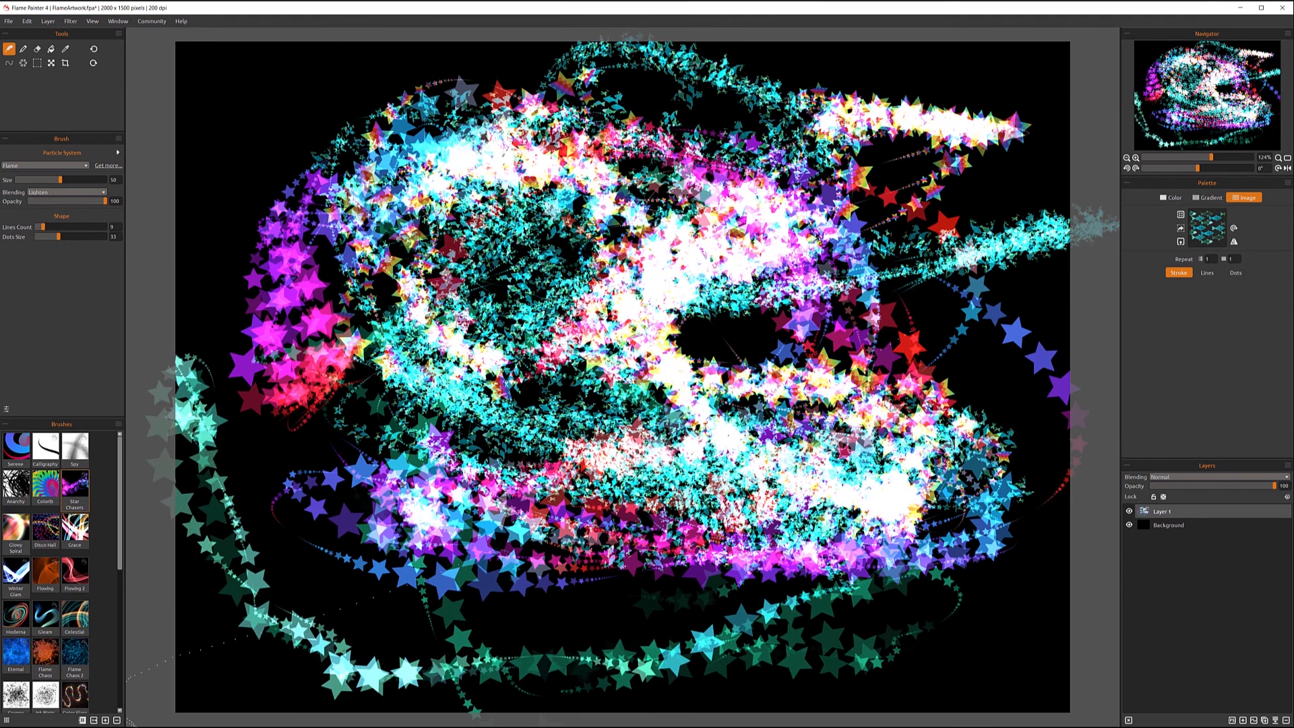
# - Paint streaked lines at the canvas's upper left with the Serene brush, applying the palette image per Lines
pyautogui.click(16, 446)
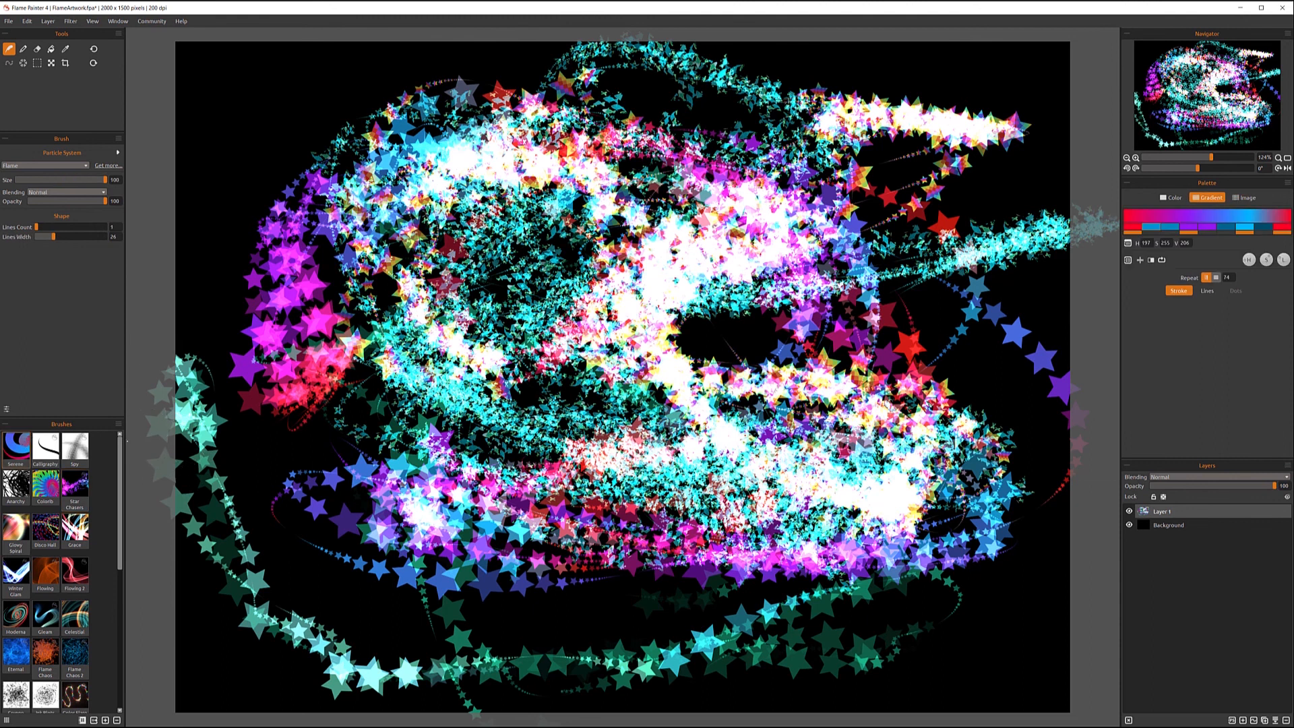
pyautogui.click(1244, 198)
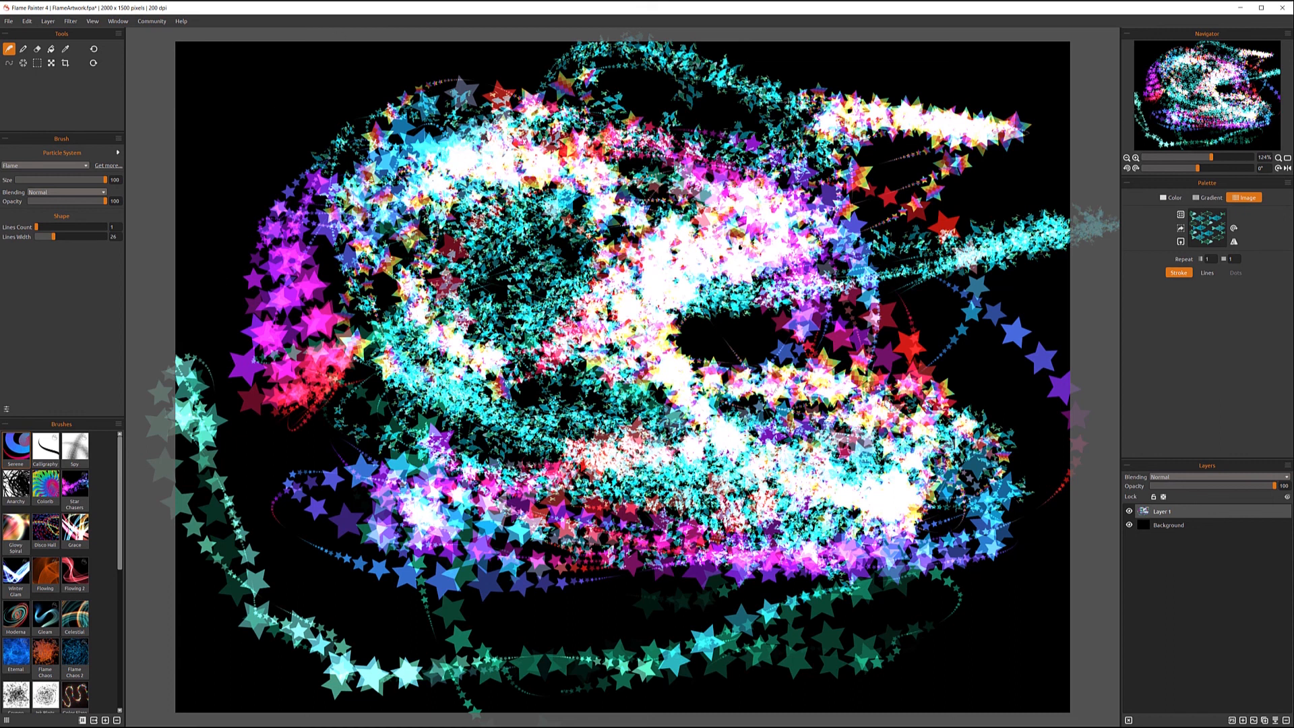
pyautogui.click(1207, 272)
pyautogui.moveTo(132, 195)
pyautogui.mouseDown()
pyautogui.moveTo(317, 152)
pyautogui.moveTo(216, 94)
pyautogui.moveTo(241, 321)
pyautogui.moveTo(330, 438)
pyautogui.moveTo(357, 499)
pyautogui.moveTo(324, 343)
pyautogui.moveTo(337, 295)
pyautogui.moveTo(222, 118)
pyautogui.mouseUp()
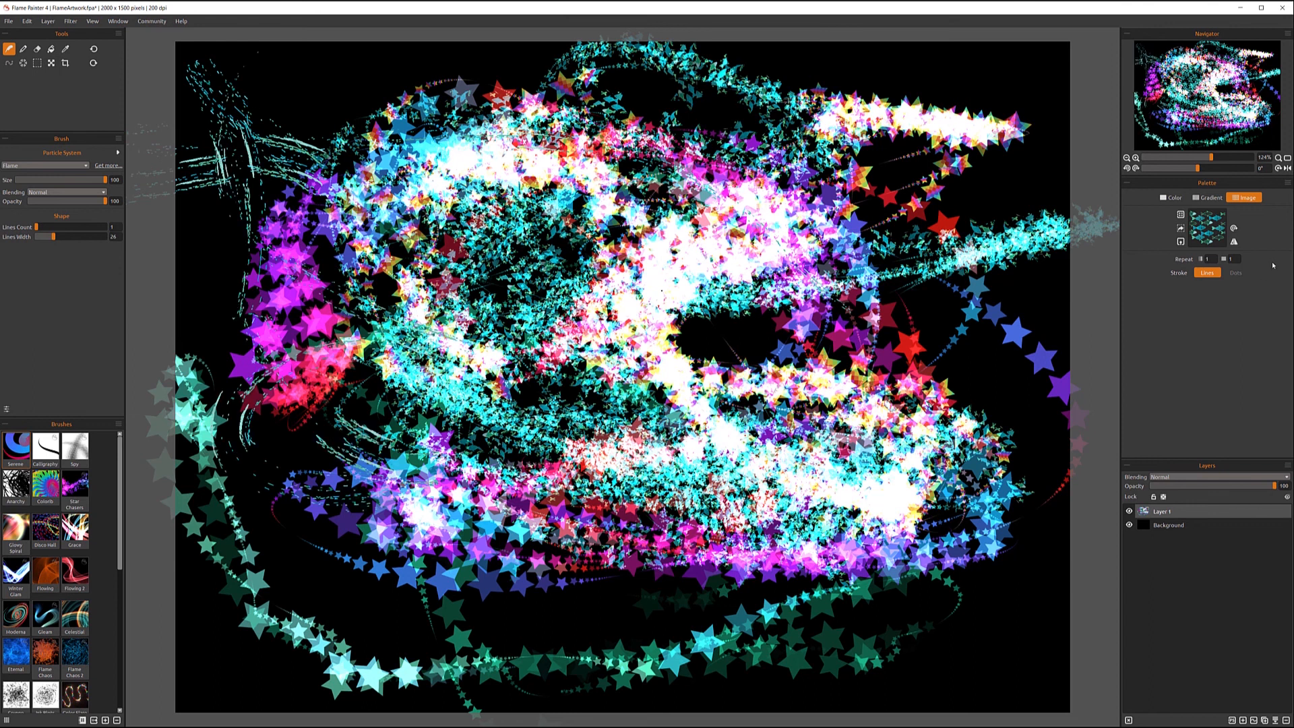